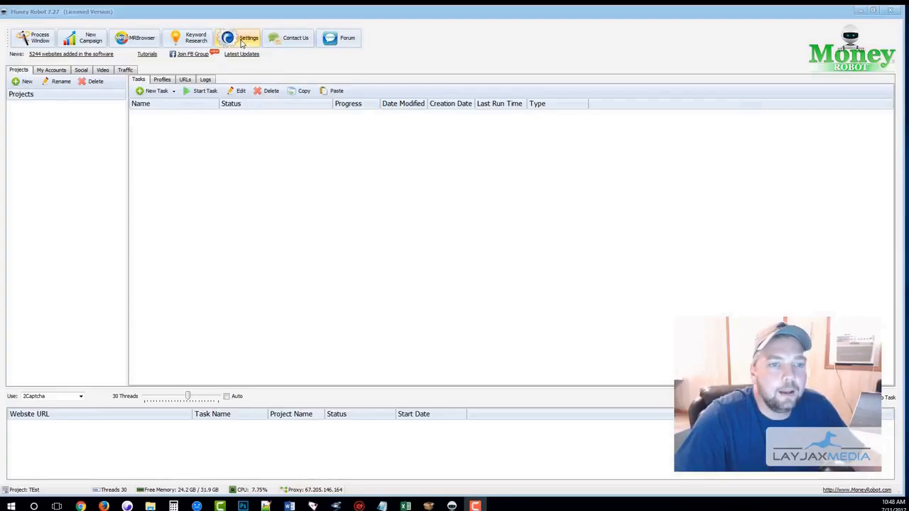
Open the Process Window and the MRBrowser social manager for a look, closing each one again.
{"action": "left_click", "coordinate": [27, 37]}
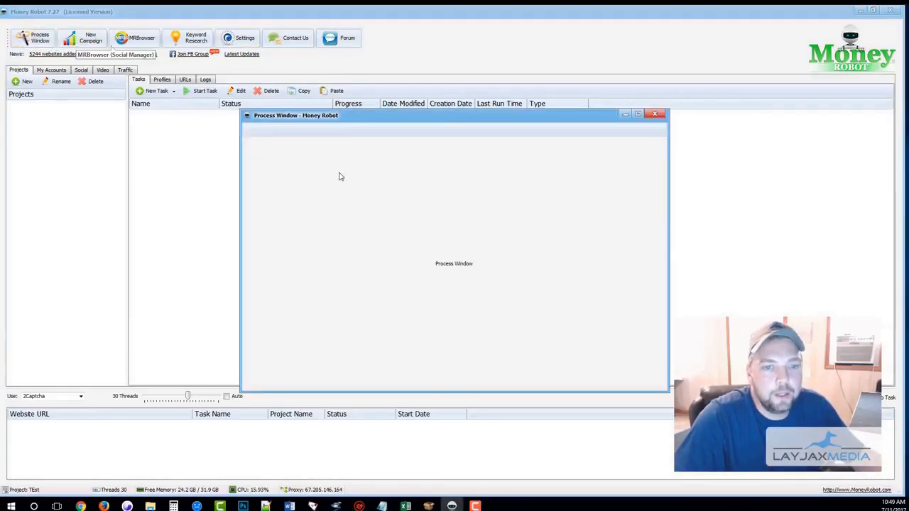
{"action": "left_click", "coordinate": [653, 115]}
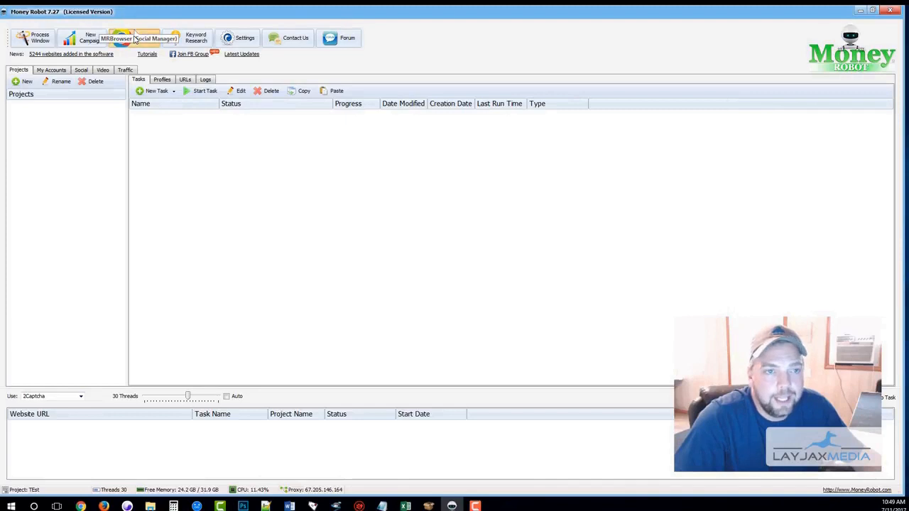
{"action": "left_click", "coordinate": [135, 39]}
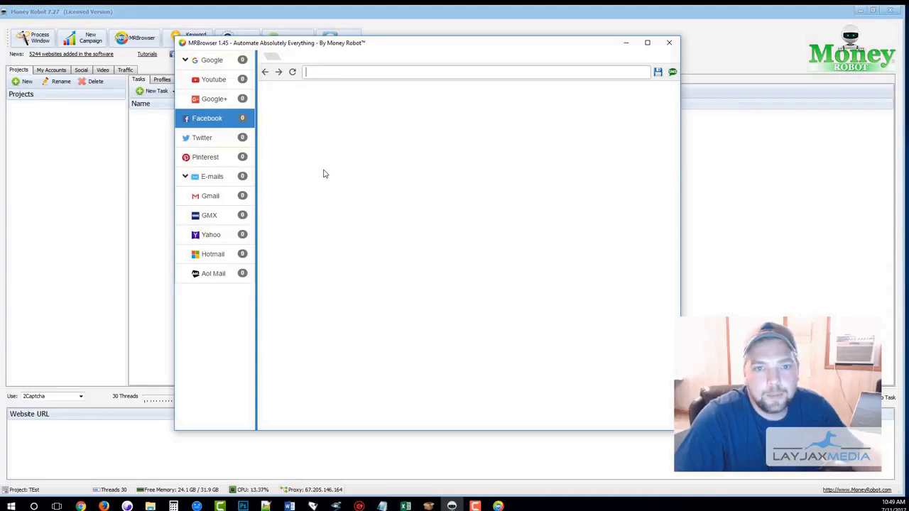
{"action": "left_click", "coordinate": [669, 42]}
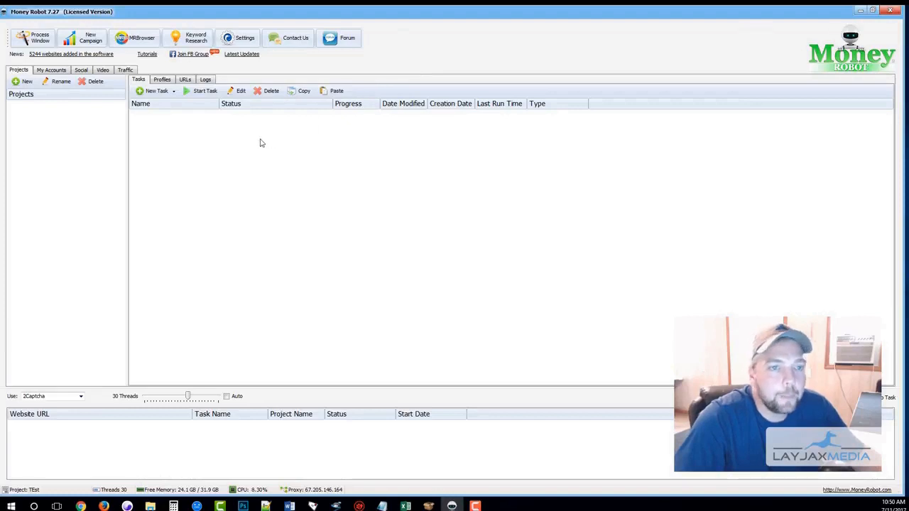
Open the Keyword Research Tool to view its main keyword search, and close it.
{"action": "left_click", "coordinate": [190, 44]}
{"action": "left_click_drag", "start_coordinate": [388, 130], "coordinate": [369, 90]}
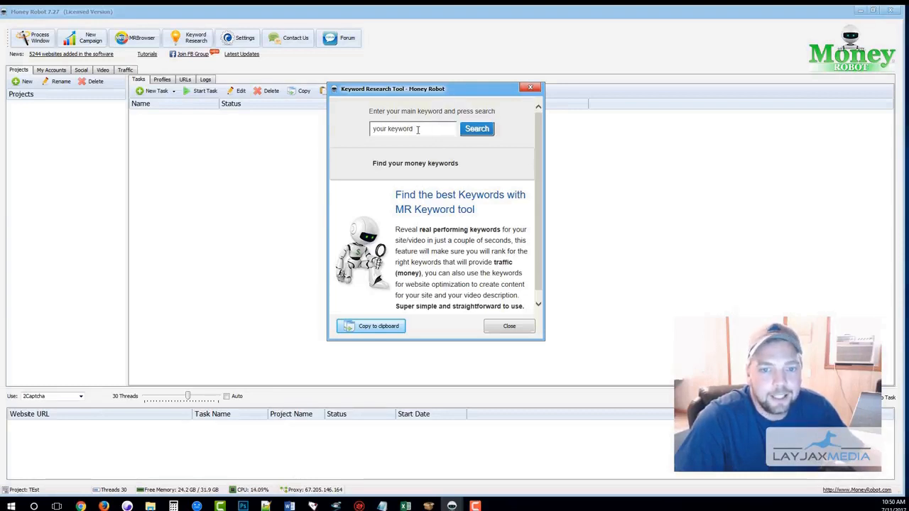
{"action": "left_click", "coordinate": [529, 88]}
Review the program settings for options, captcha services, proxy, theme and license, closing them without saving.
{"action": "left_click", "coordinate": [239, 39]}
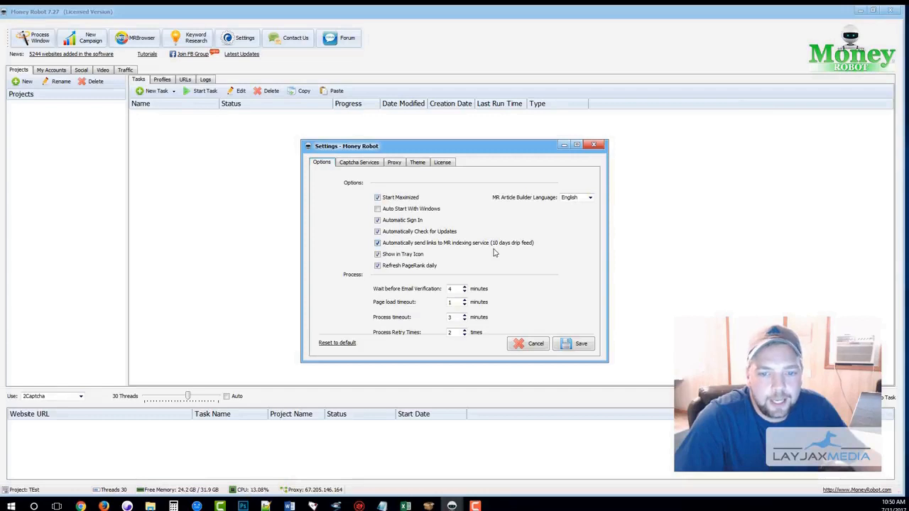
{"action": "left_click", "coordinate": [360, 163]}
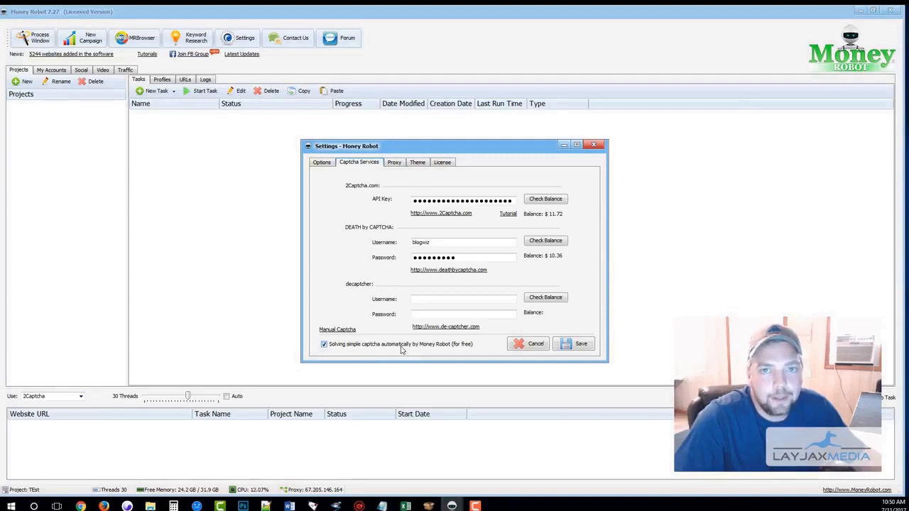
{"action": "left_click", "coordinate": [394, 163]}
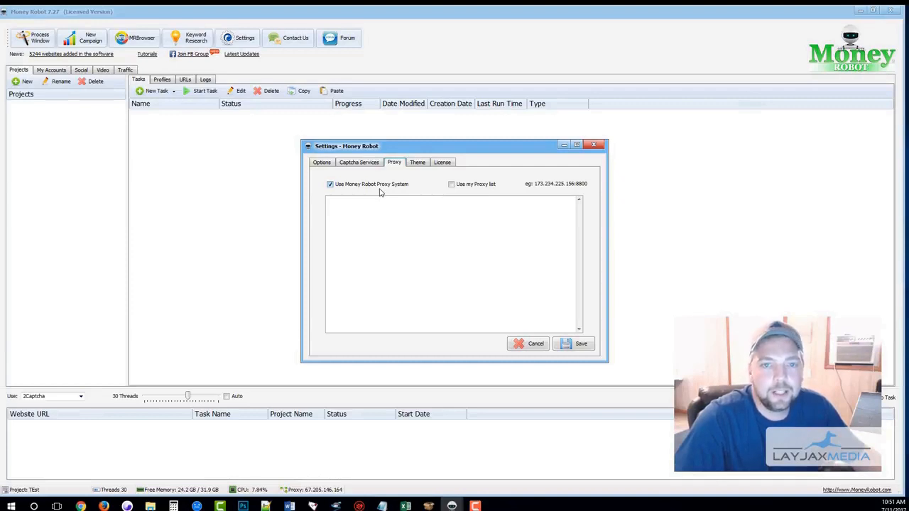
{"action": "left_click", "coordinate": [418, 164]}
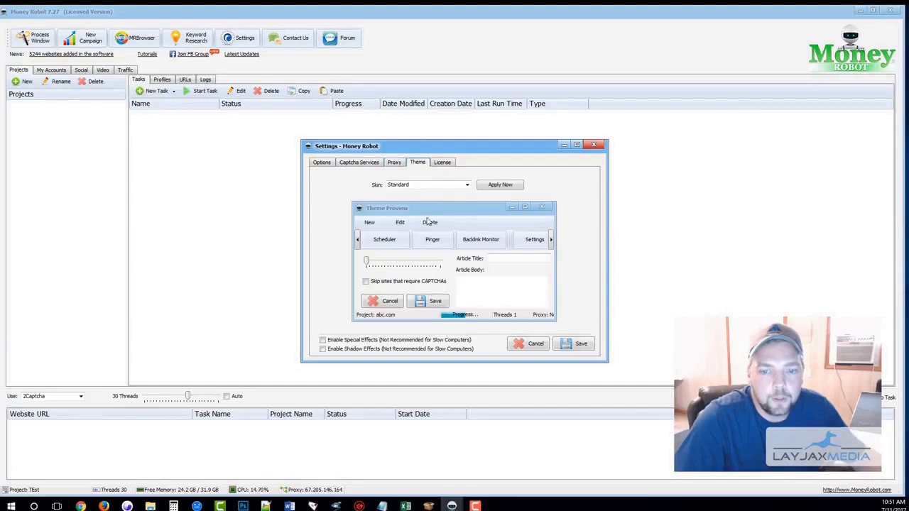
{"action": "left_click", "coordinate": [442, 165]}
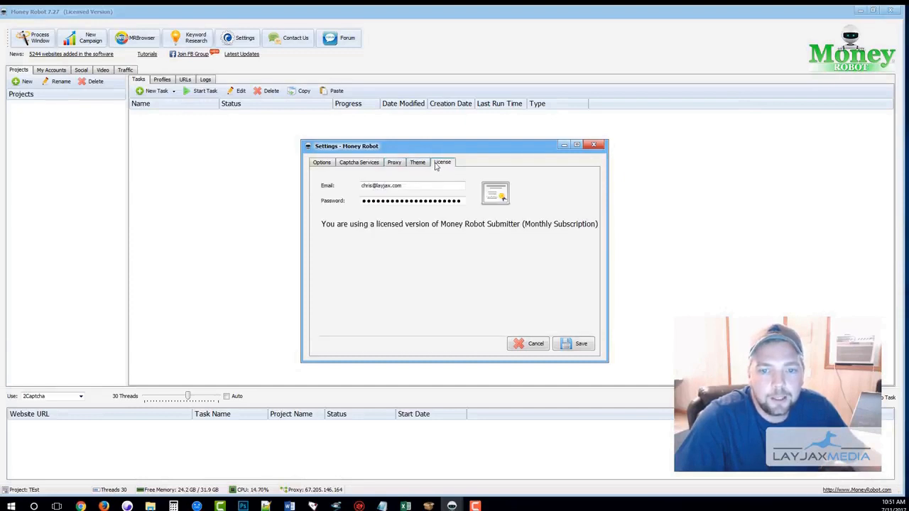
{"action": "left_click", "coordinate": [321, 164]}
{"action": "left_click", "coordinate": [593, 146]}
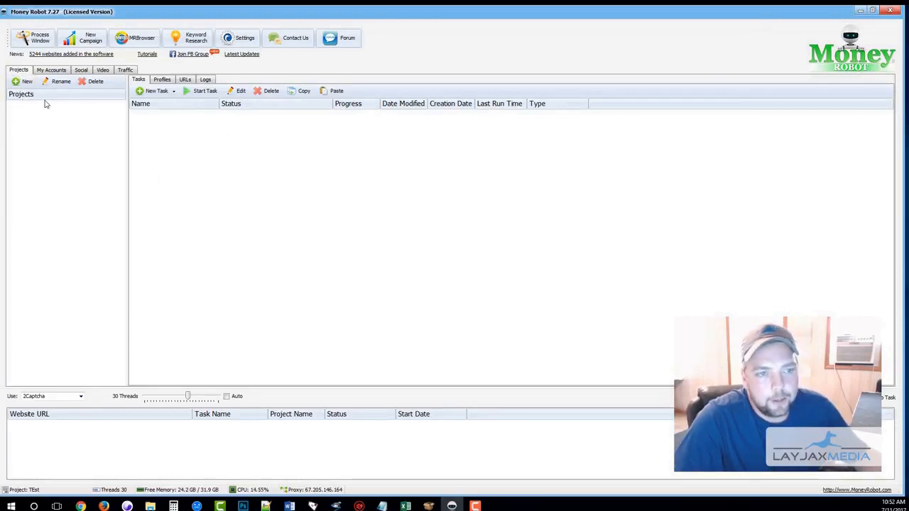
Try to create a Web 2.0 Blogs task with no project selected.
{"action": "left_click", "coordinate": [162, 96]}
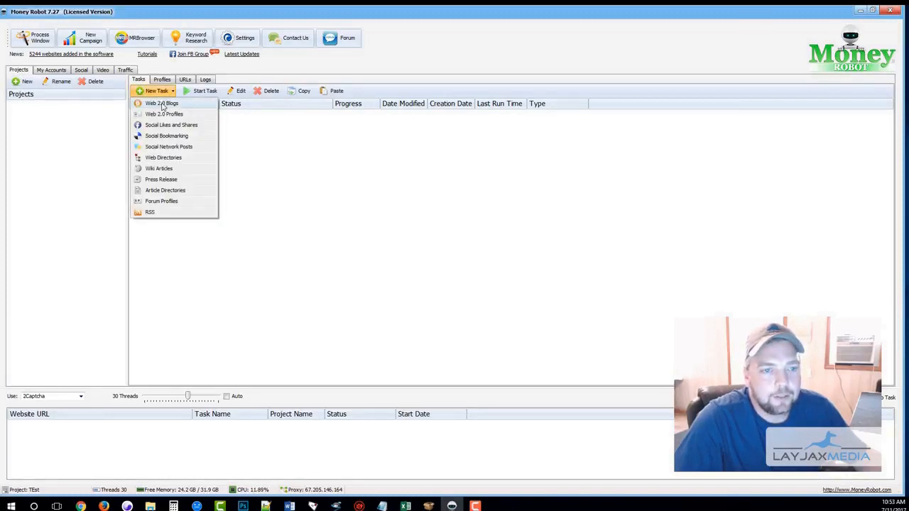
{"action": "left_click", "coordinate": [163, 105]}
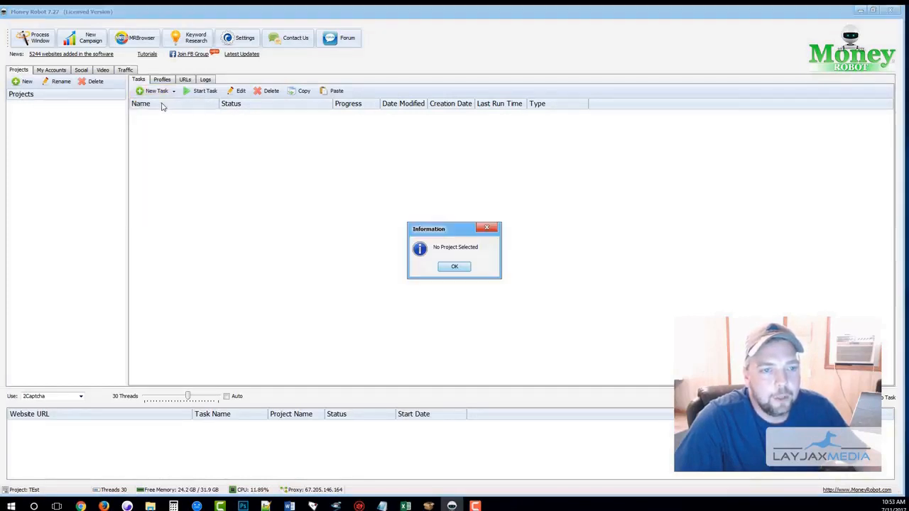
{"action": "left_click", "coordinate": [457, 267]}
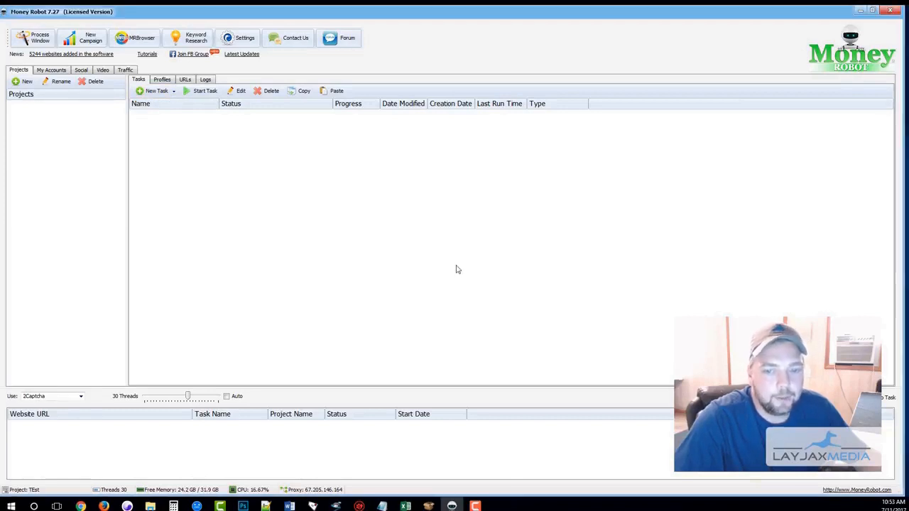
Create a new project named Test.
{"action": "left_click", "coordinate": [24, 81]}
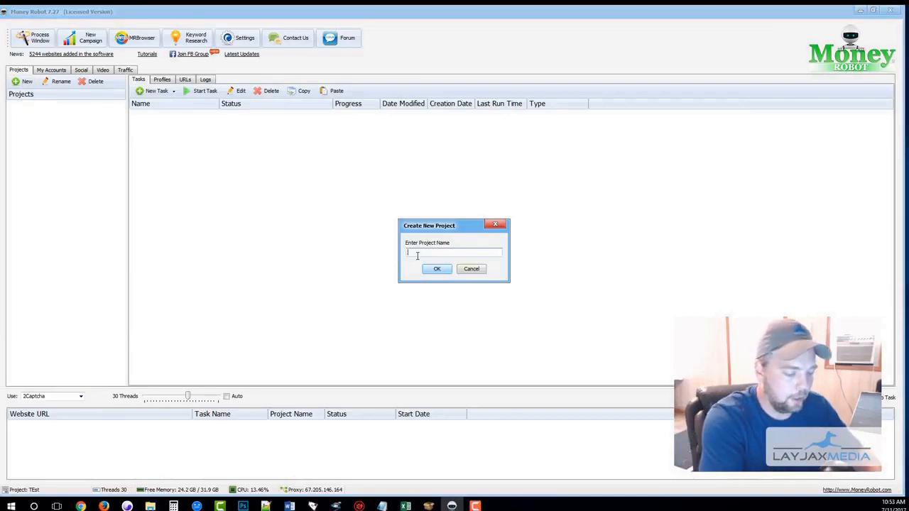
{"action": "type", "text": "Test"}
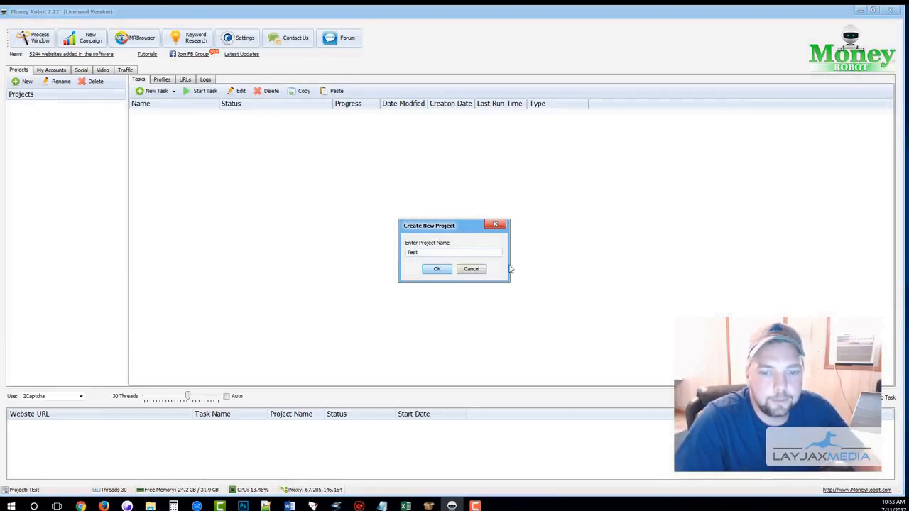
{"action": "left_click", "coordinate": [437, 268]}
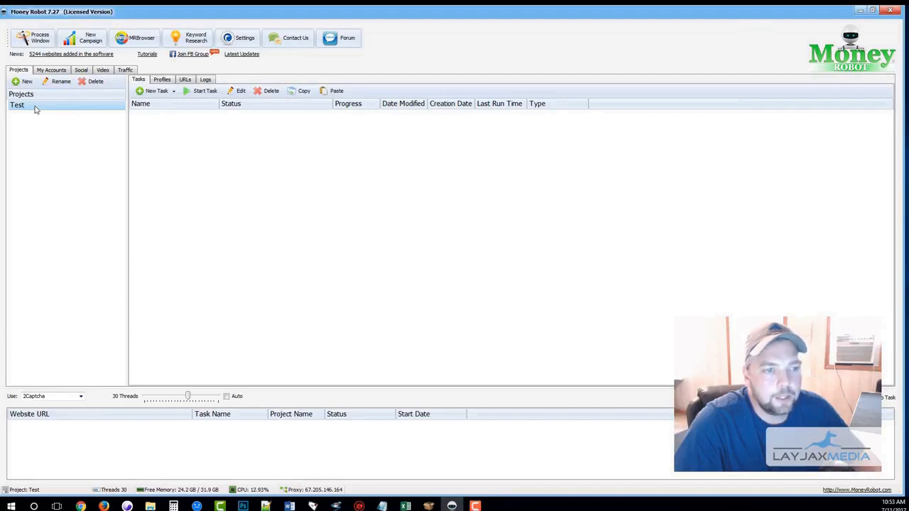
Add a Web 2.0 Blogs task to the Test project, keeping its default task name.
{"action": "left_click", "coordinate": [156, 91]}
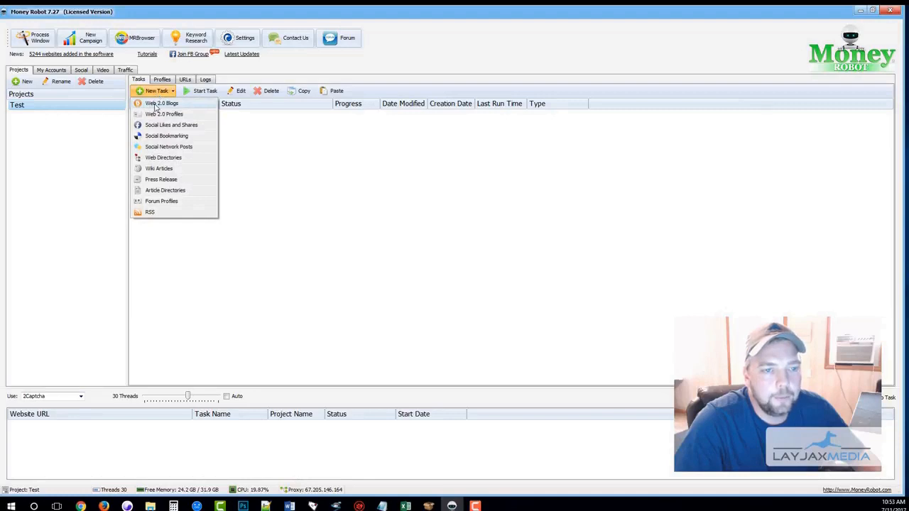
{"action": "left_click", "coordinate": [155, 105]}
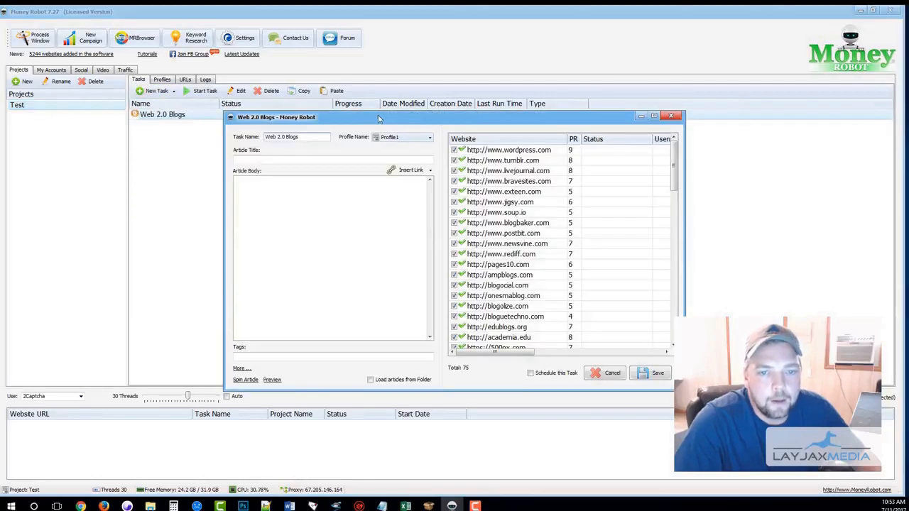
{"action": "left_click_drag", "start_coordinate": [379, 119], "coordinate": [349, 93]}
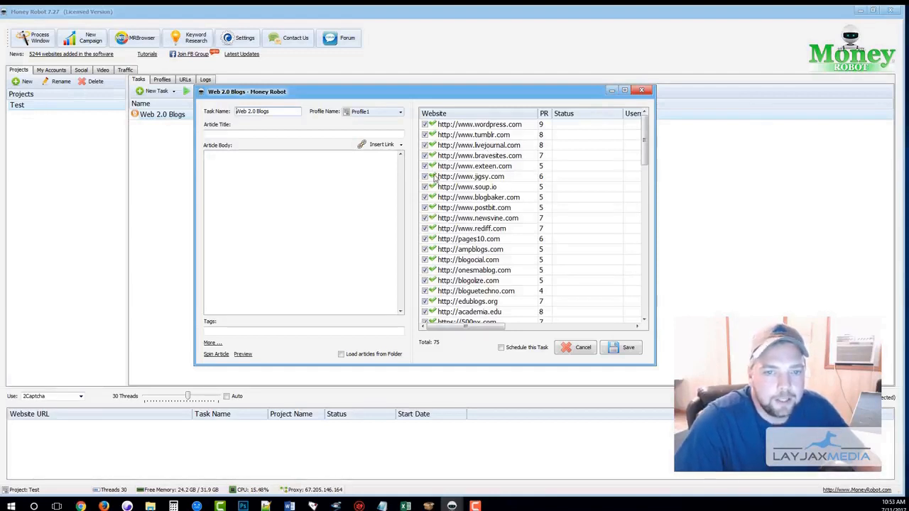
{"action": "left_click_drag", "start_coordinate": [280, 112], "coordinate": [236, 111]}
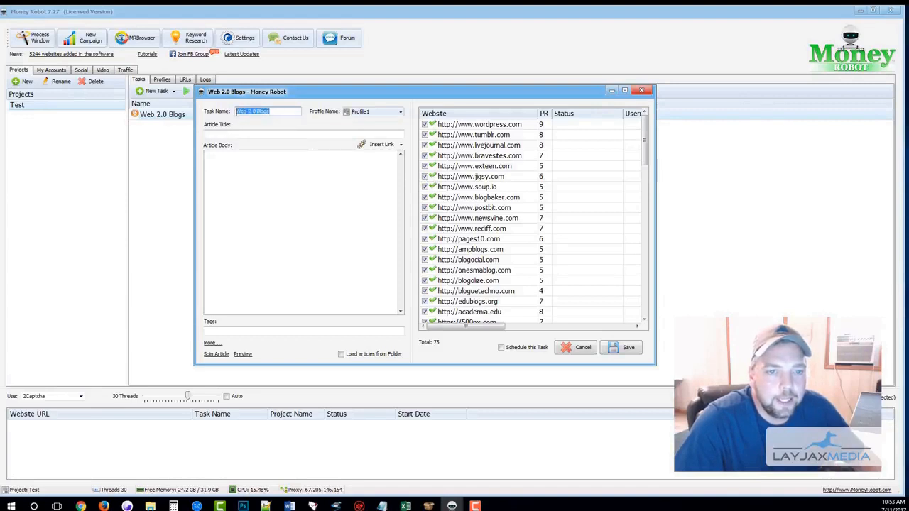
Open Profile1 for editing, test its e-mail server connection, and close the profile without saving.
{"action": "right_click", "coordinate": [373, 115]}
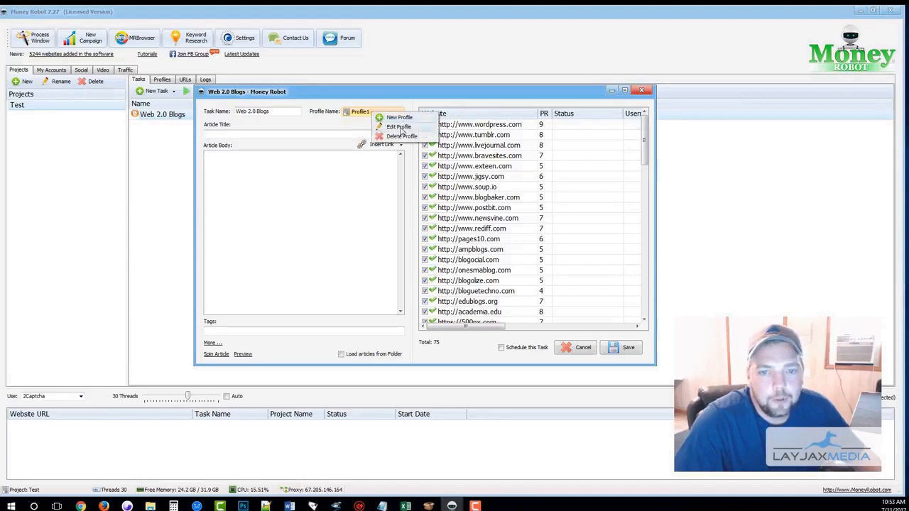
{"action": "left_click", "coordinate": [400, 128]}
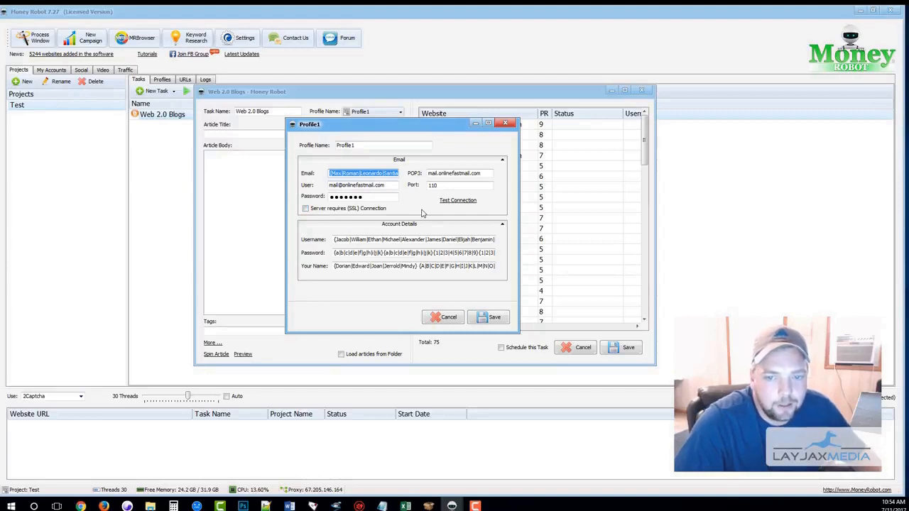
{"action": "left_click", "coordinate": [458, 201]}
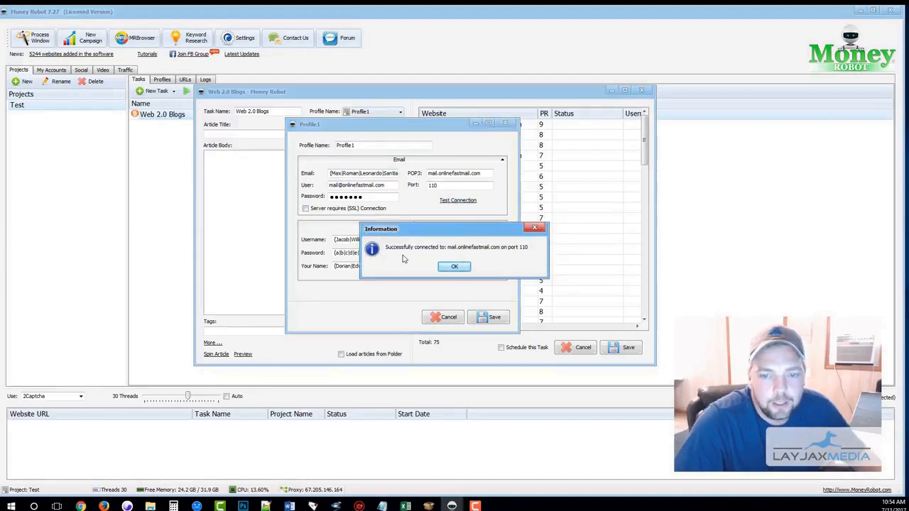
{"action": "left_click", "coordinate": [454, 267]}
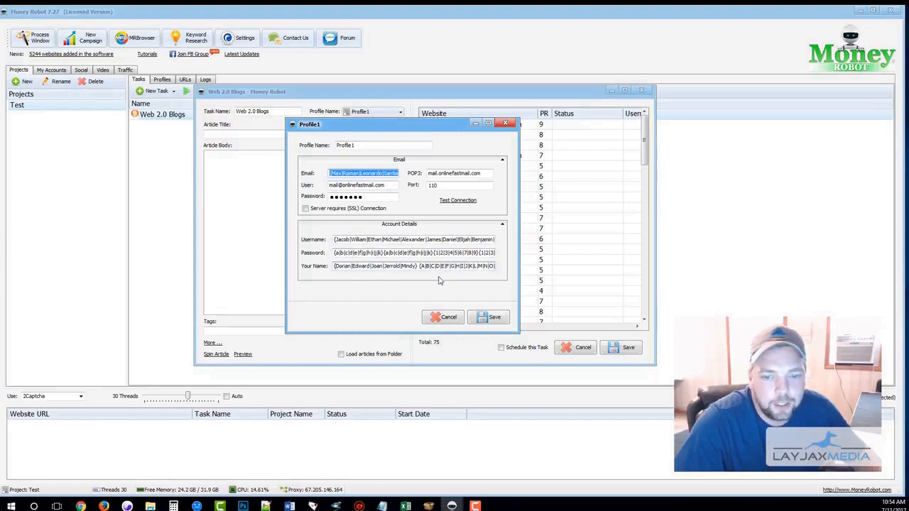
{"action": "left_click", "coordinate": [505, 124]}
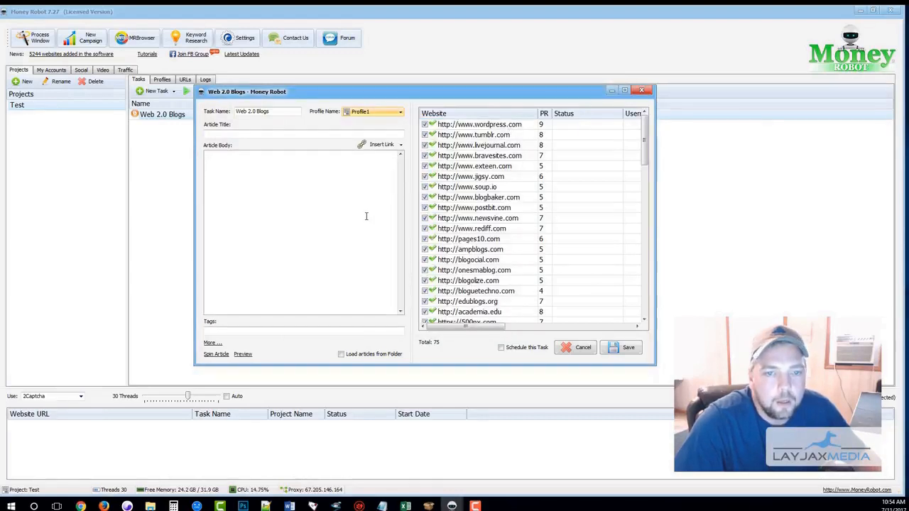
Look over the task's article title, article body, link insertion options and tags field.
{"action": "left_click", "coordinate": [243, 133]}
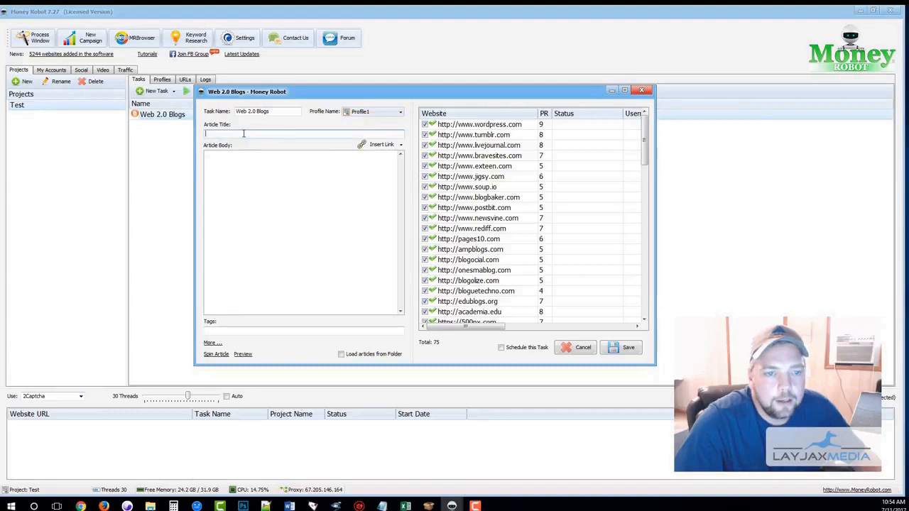
{"action": "left_click", "coordinate": [238, 159]}
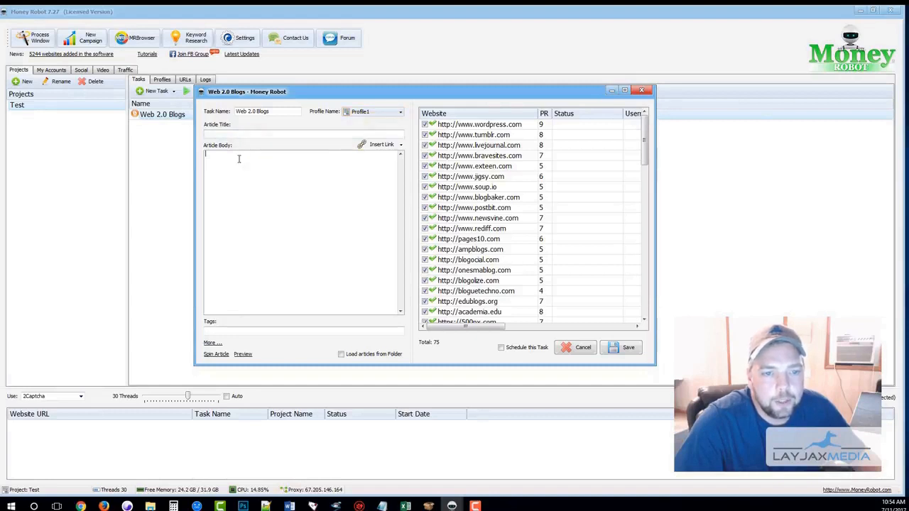
{"action": "left_click", "coordinate": [390, 147]}
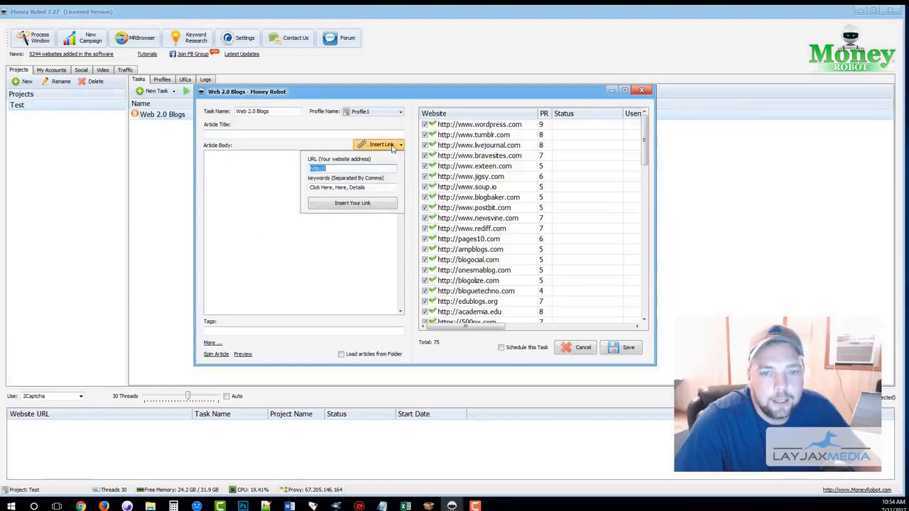
{"action": "left_click_drag", "start_coordinate": [358, 188], "coordinate": [309, 189]}
{"action": "left_click", "coordinate": [310, 189]}
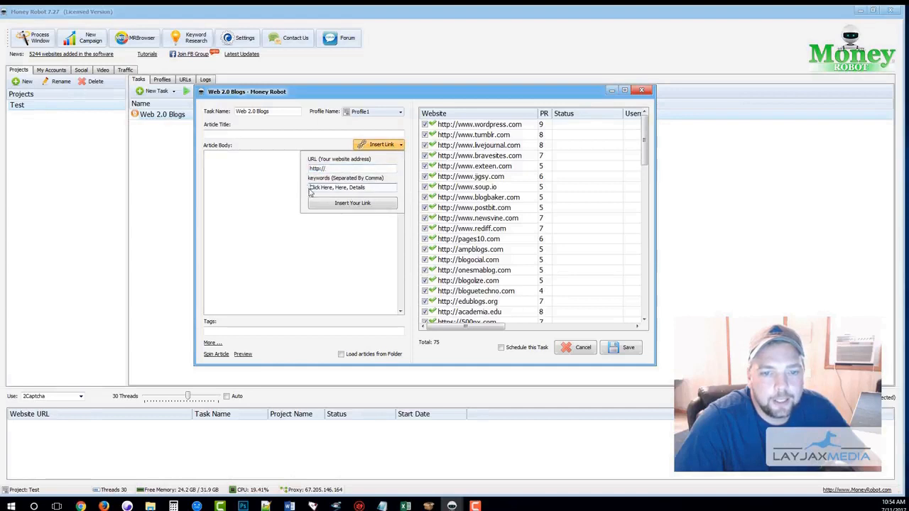
{"action": "left_click", "coordinate": [238, 330]}
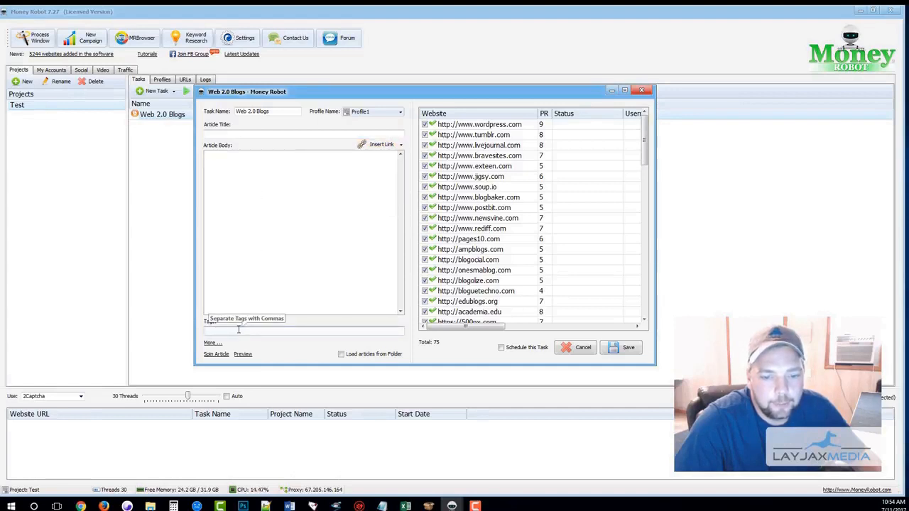
Look over the task's extra blog title and blog address fields, close it without saving, and view the available task types.
{"action": "left_click", "coordinate": [212, 342]}
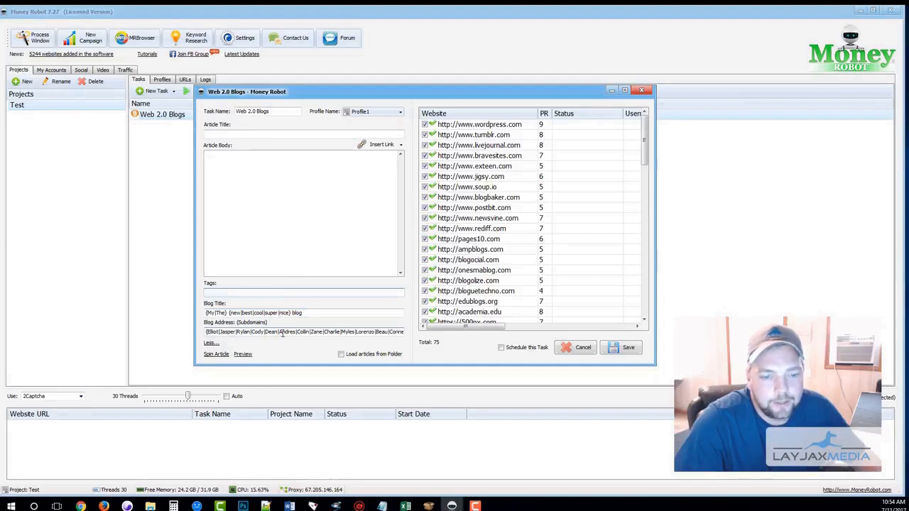
{"action": "left_click", "coordinate": [208, 333]}
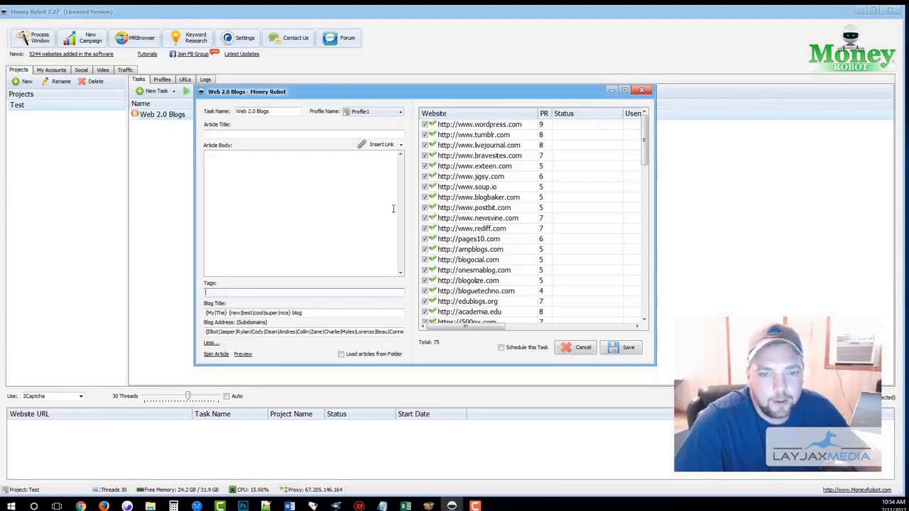
{"action": "left_click", "coordinate": [218, 357]}
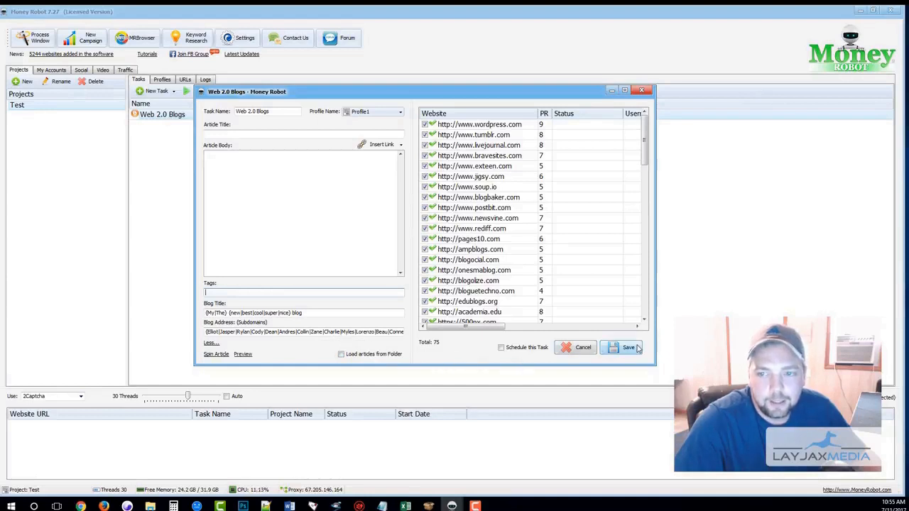
{"action": "left_click", "coordinate": [641, 90]}
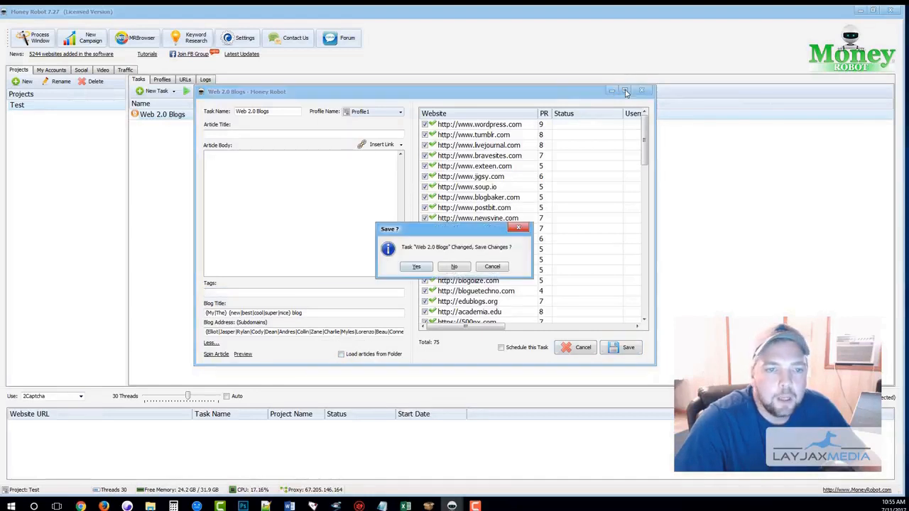
{"action": "left_click", "coordinate": [455, 268]}
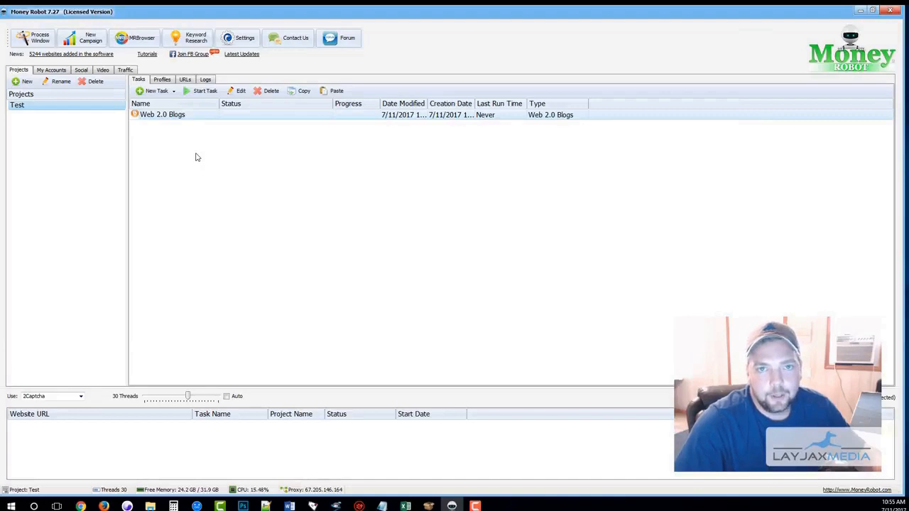
{"action": "left_click", "coordinate": [163, 91]}
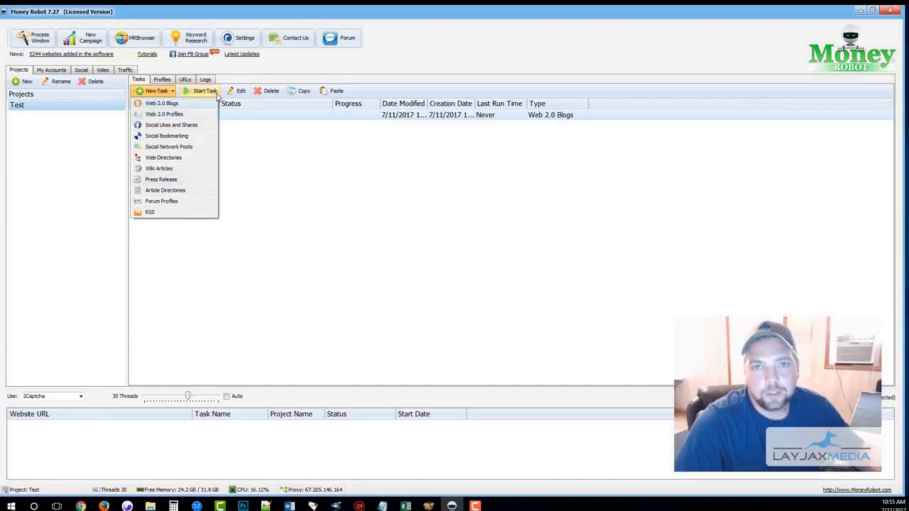
{"action": "left_click", "coordinate": [269, 176]}
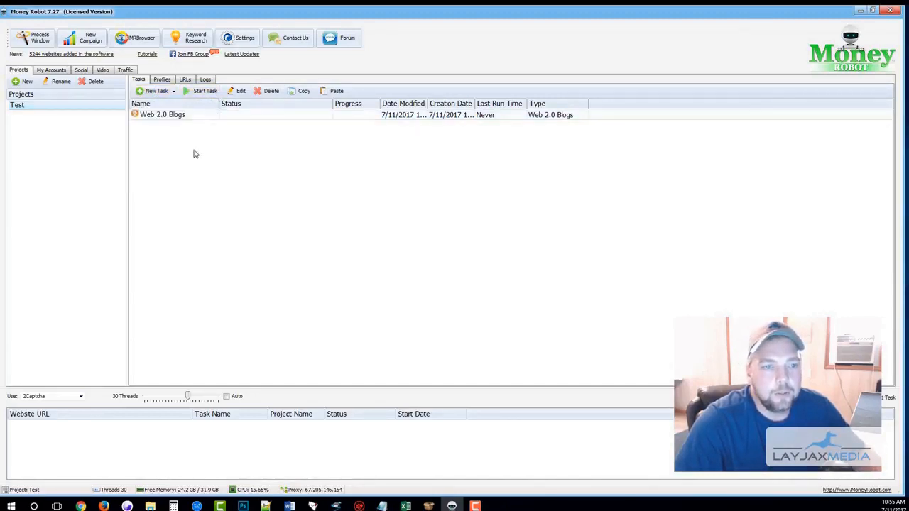
Delete the Web 2.0 Blogs task and the Test project.
{"action": "left_click", "coordinate": [177, 118]}
{"action": "right_click", "coordinate": [178, 117]}
{"action": "left_click", "coordinate": [214, 139]}
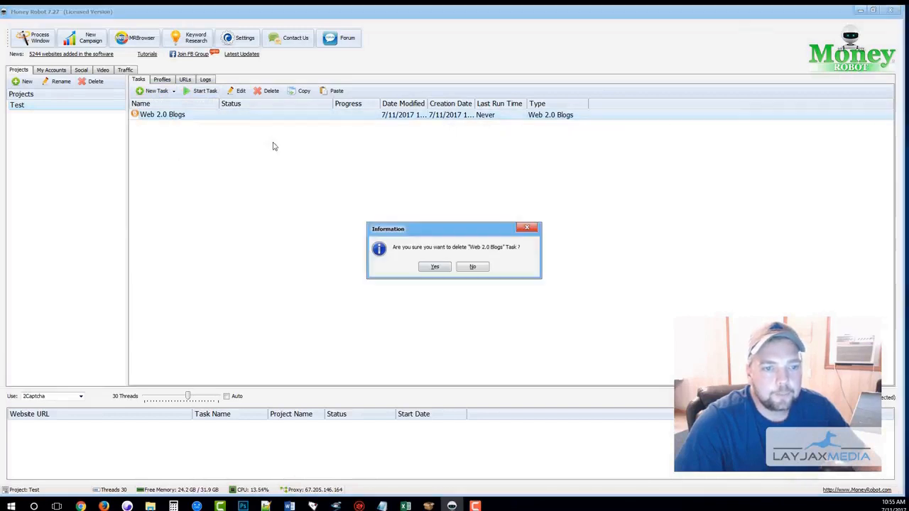
{"action": "left_click", "coordinate": [435, 267]}
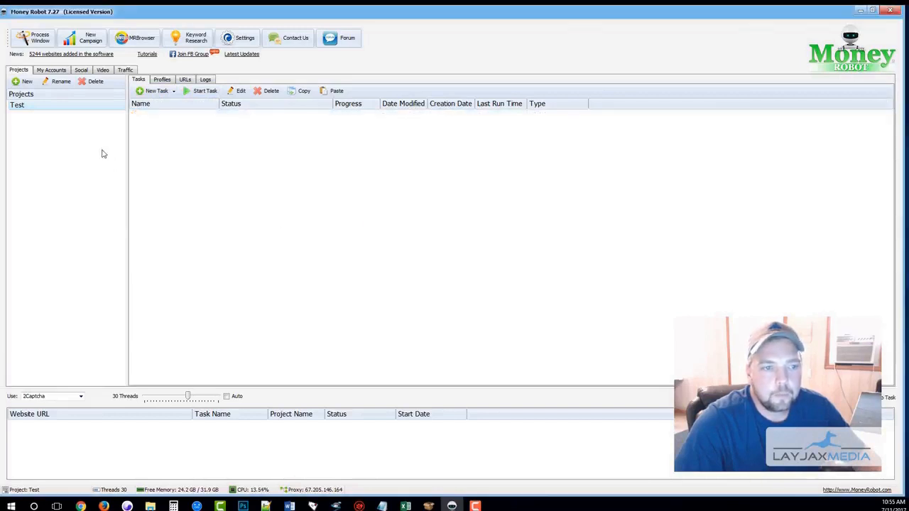
{"action": "right_click", "coordinate": [66, 108]}
{"action": "left_click", "coordinate": [92, 130]}
{"action": "left_click", "coordinate": [431, 266]}
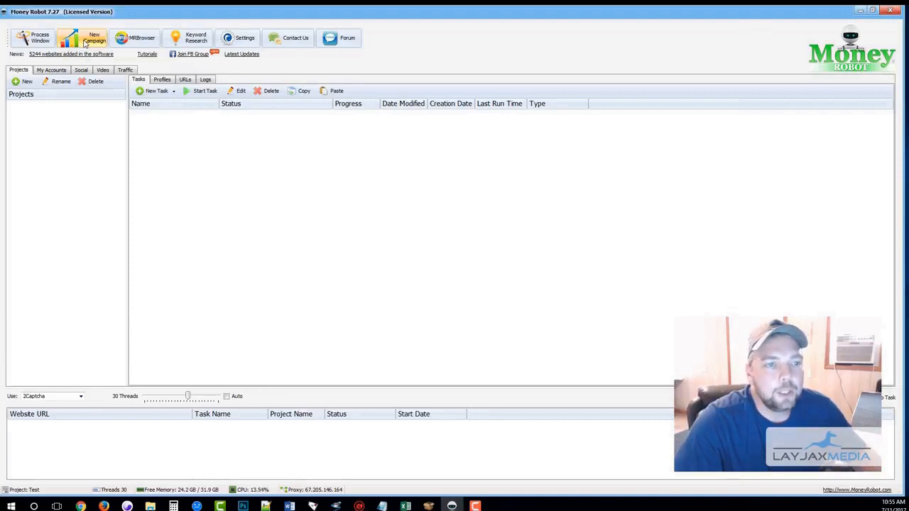
Start a new SEO campaign and maximize its window.
{"action": "left_click", "coordinate": [85, 41]}
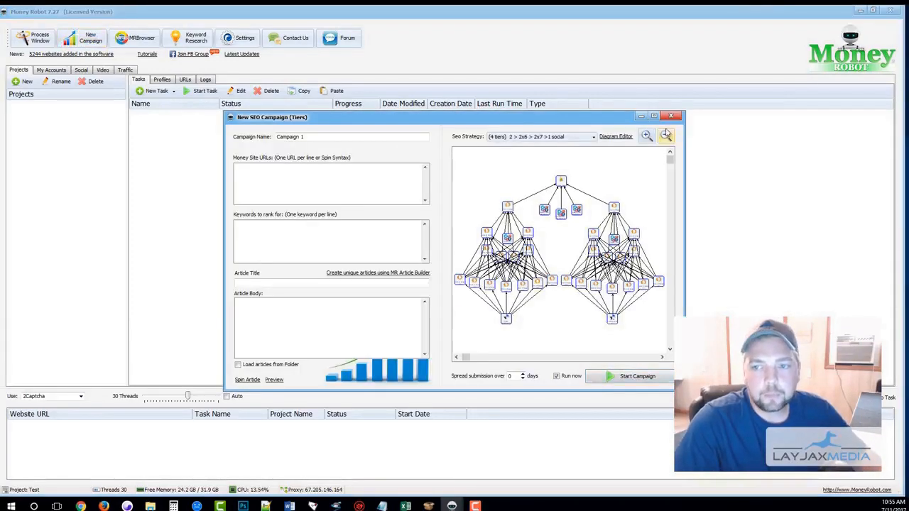
{"action": "left_click", "coordinate": [654, 116]}
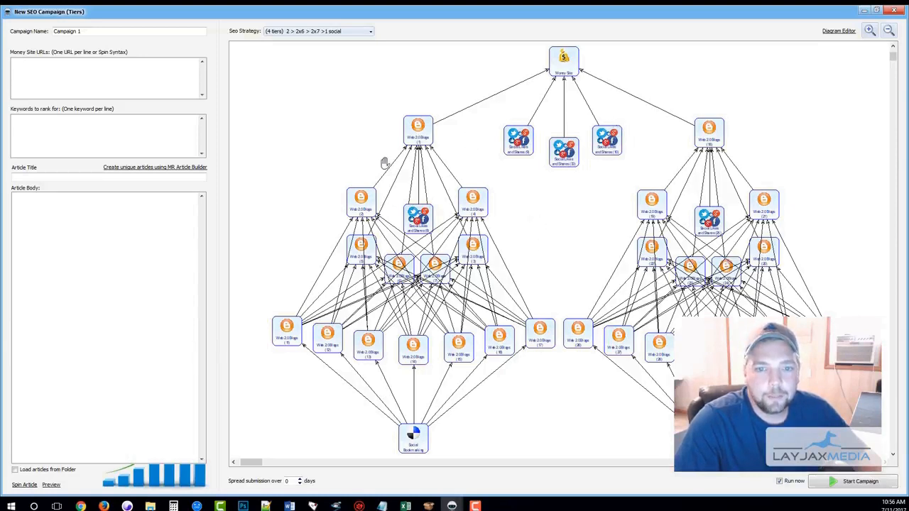
Look through the available SEO strategies and the diagram editor without changing the campaign's diagram.
{"action": "left_click", "coordinate": [370, 33]}
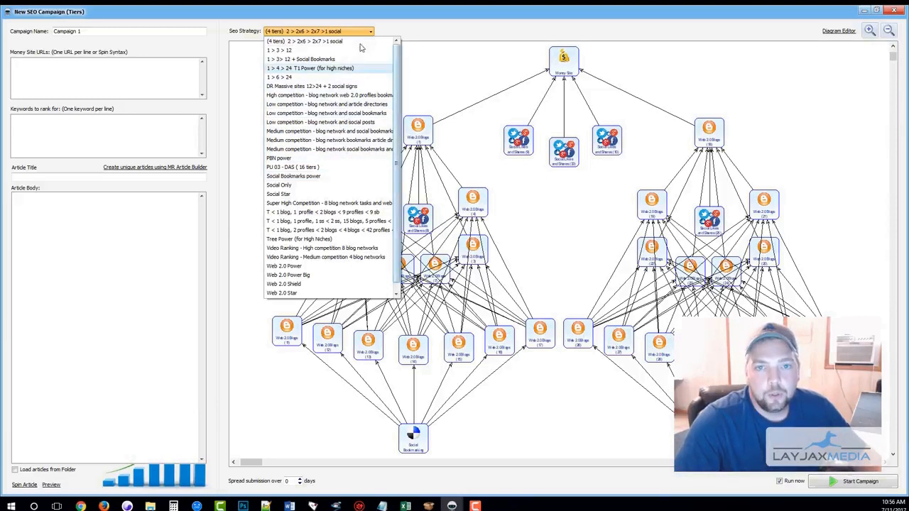
{"action": "left_click", "coordinate": [429, 43]}
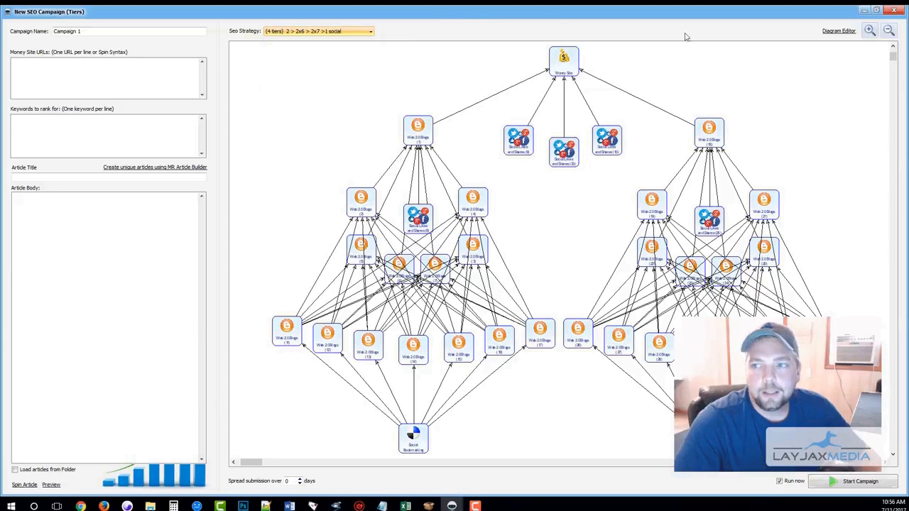
{"action": "left_click", "coordinate": [836, 33]}
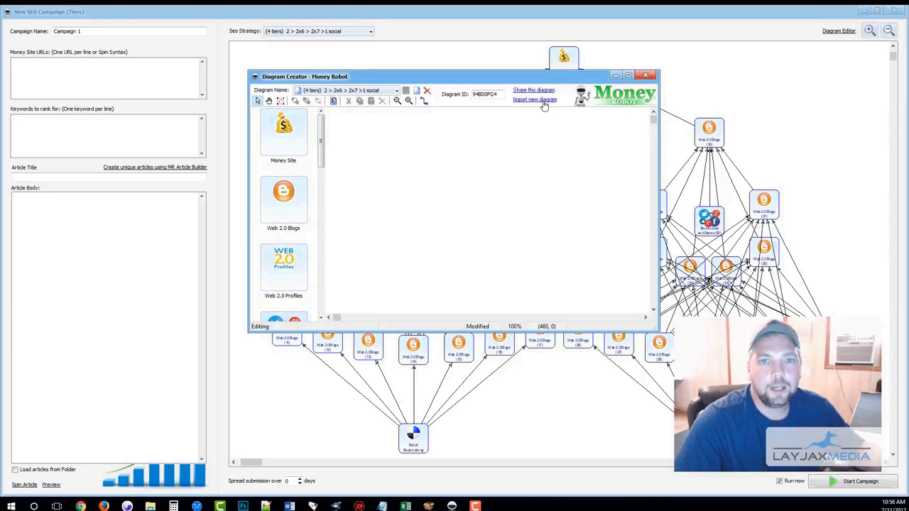
{"action": "left_click", "coordinate": [645, 74]}
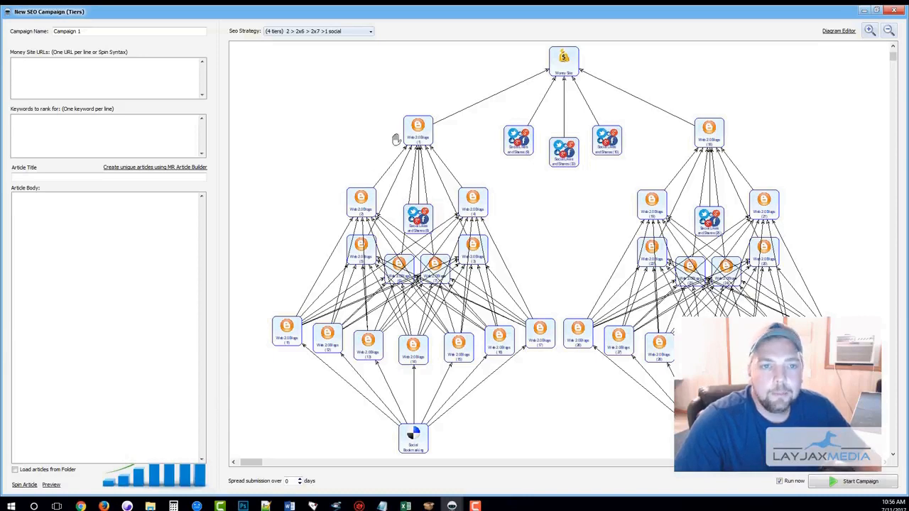
Set the SEO strategy to 1 > 3 > 12, widen the campaign form area, and fit the tier diagram in view.
{"action": "left_click", "coordinate": [362, 33]}
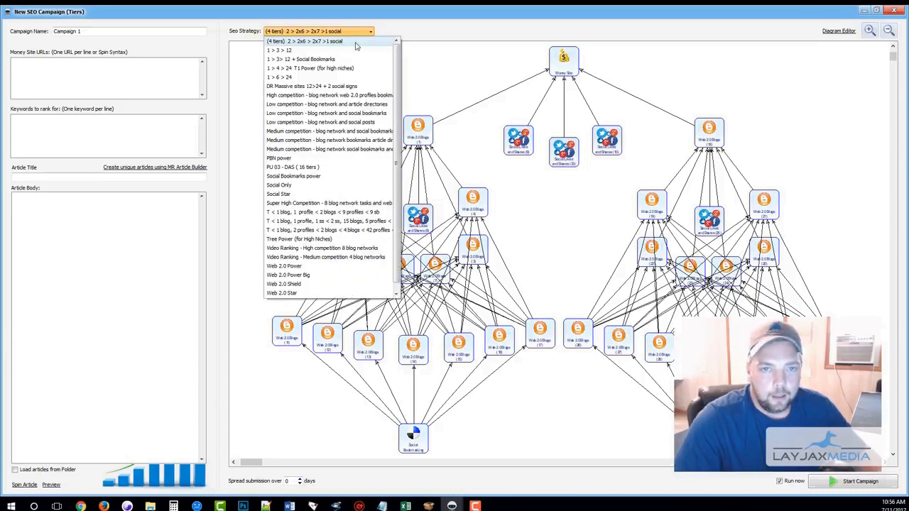
{"action": "left_click", "coordinate": [297, 51]}
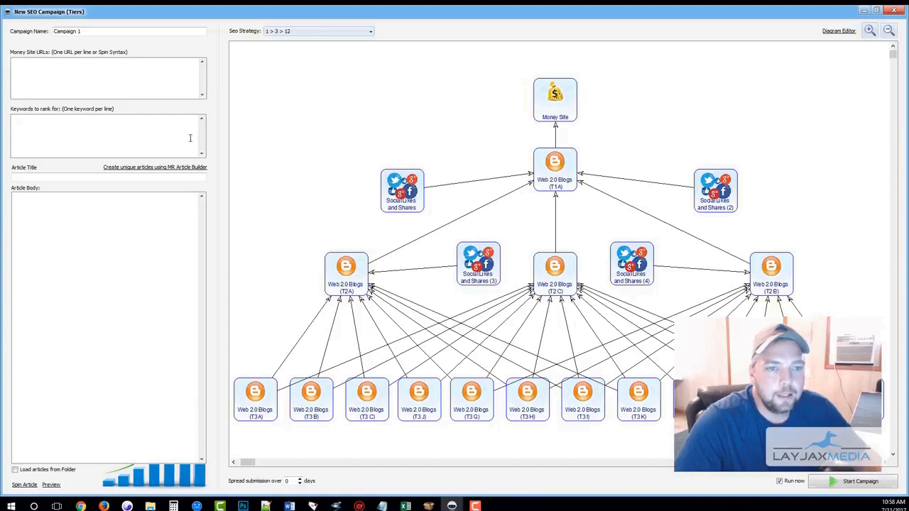
{"action": "left_click_drag", "start_coordinate": [217, 121], "coordinate": [382, 113]}
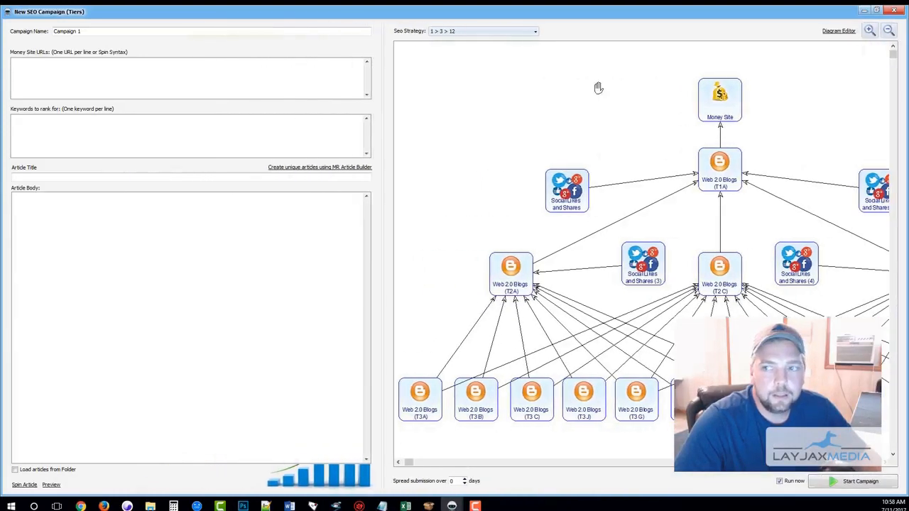
{"action": "left_click", "coordinate": [889, 30]}
{"action": "left_click", "coordinate": [888, 31]}
{"action": "left_click", "coordinate": [889, 31]}
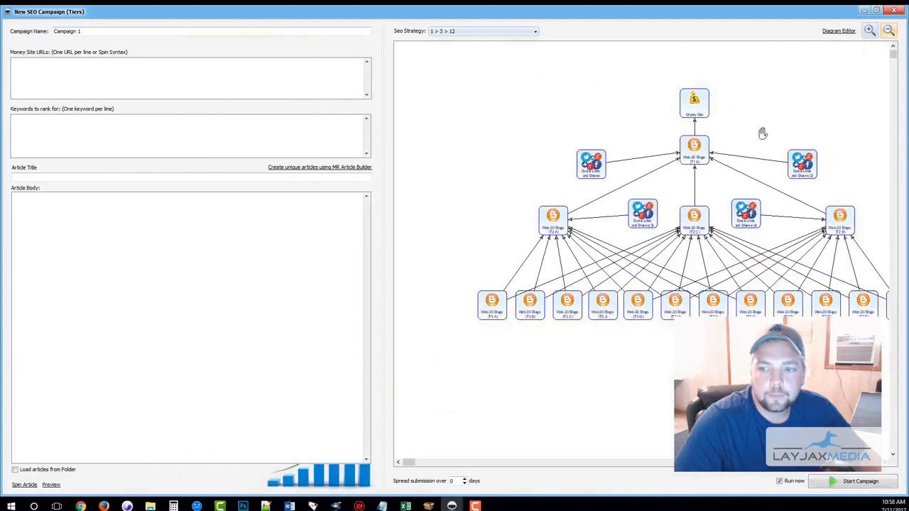
{"action": "left_click_drag", "start_coordinate": [695, 154], "coordinate": [658, 184]}
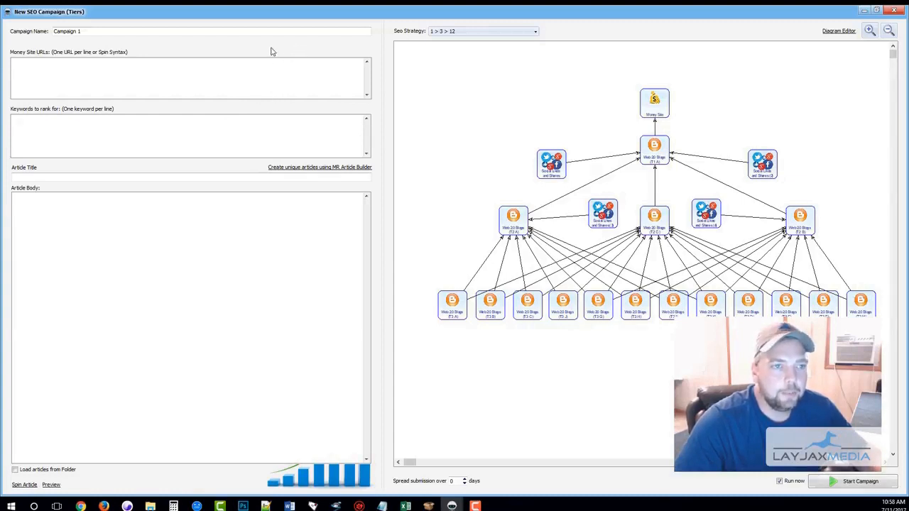
Show the campaign form's advanced options and review the SEO strategy list, keeping 1 > 3 > 12.
{"action": "right_click", "coordinate": [309, 51]}
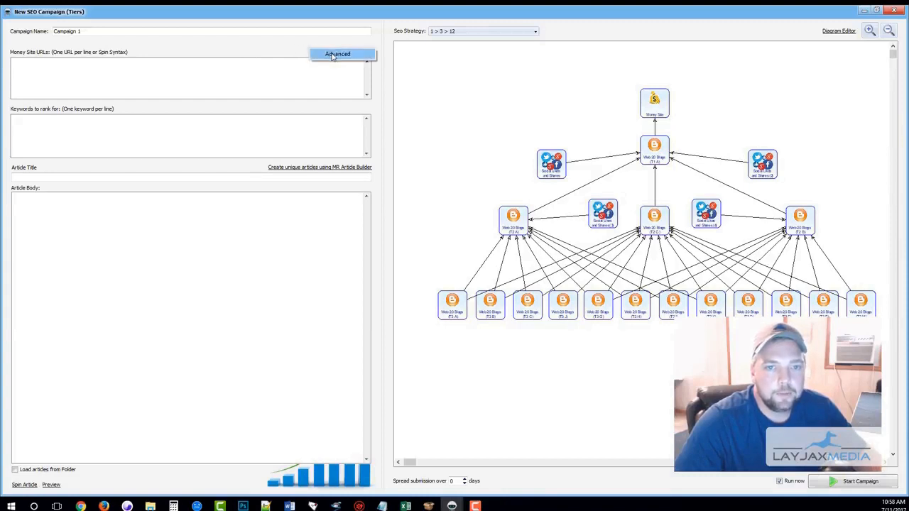
{"action": "left_click", "coordinate": [331, 55]}
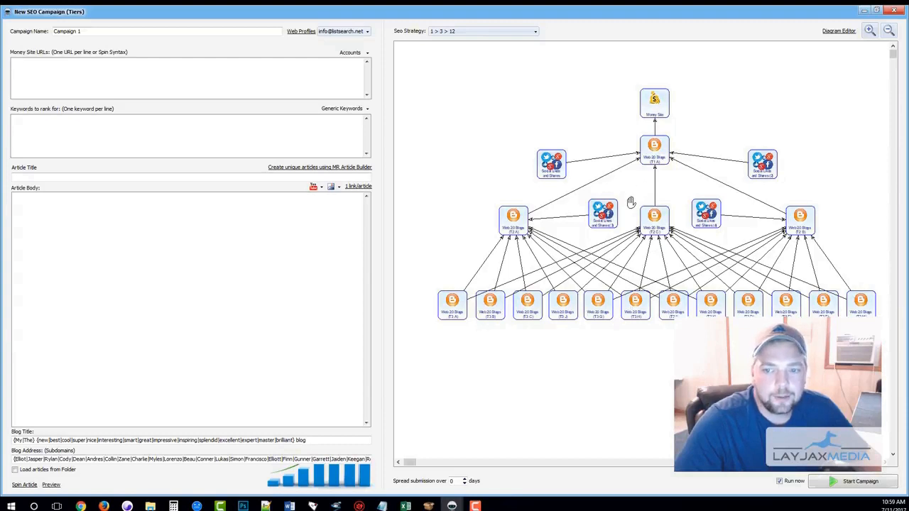
{"action": "left_click", "coordinate": [490, 32]}
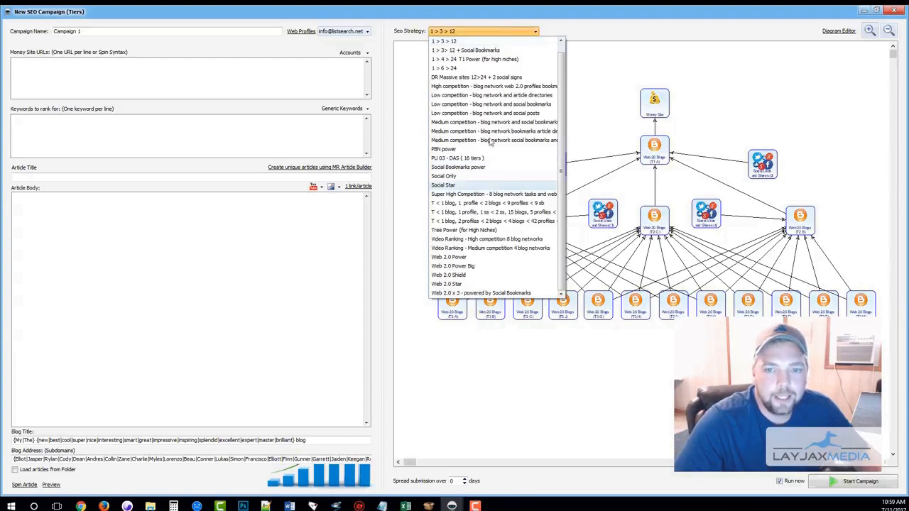
{"action": "left_click", "coordinate": [584, 29]}
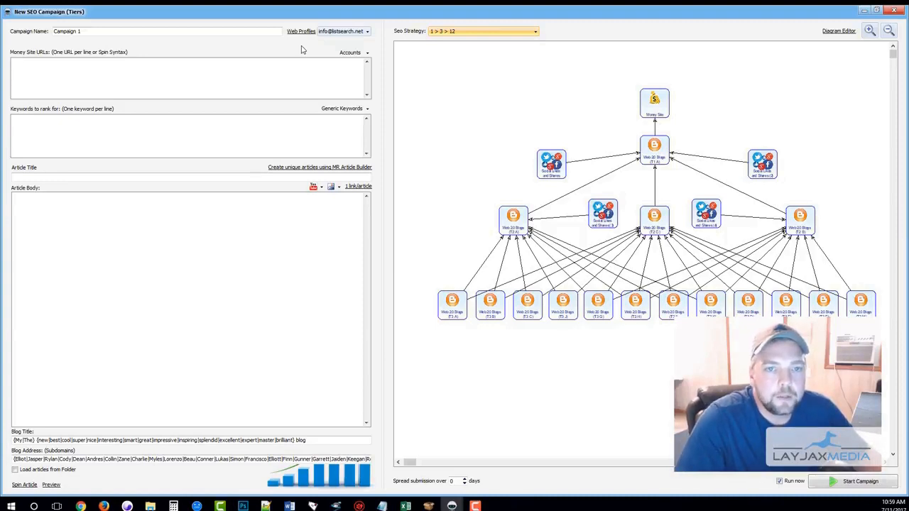
Select the existing e-mail profile as the campaign's web profile, with the advanced options shown.
{"action": "left_click", "coordinate": [363, 33]}
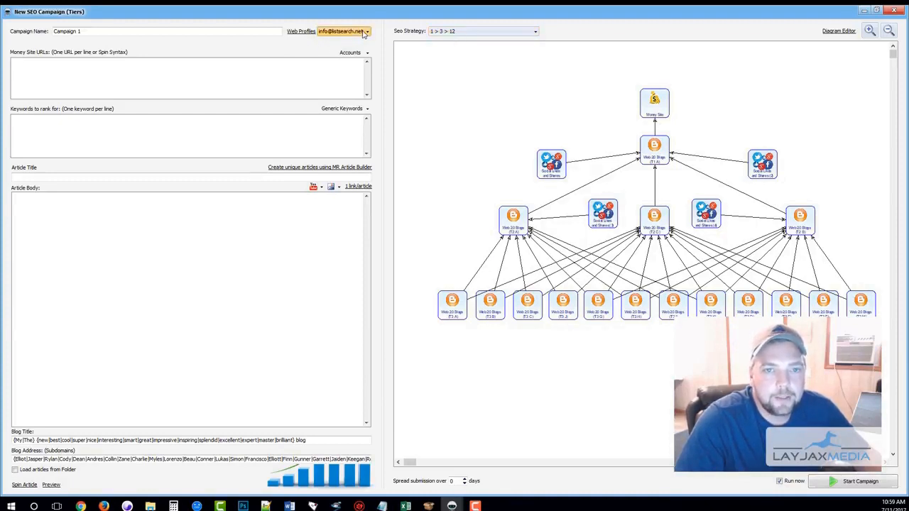
{"action": "left_click", "coordinate": [307, 44]}
{"action": "left_click", "coordinate": [325, 37]}
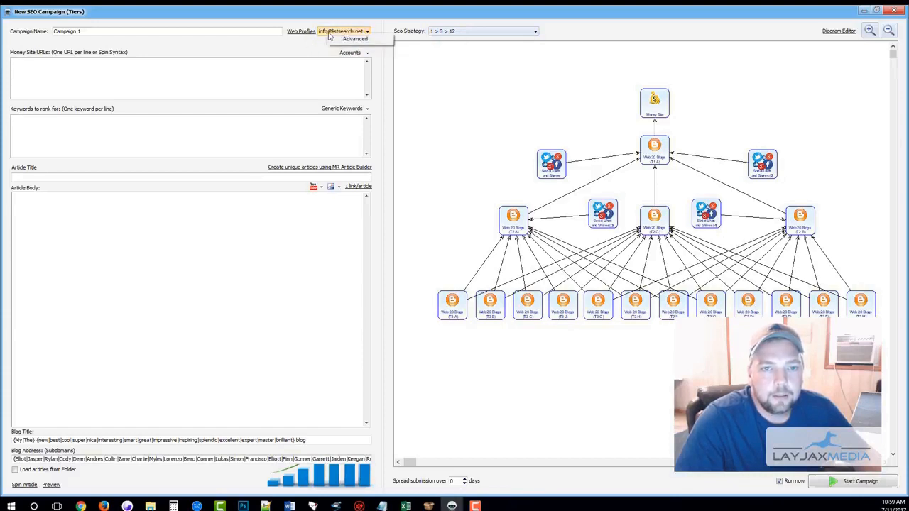
{"action": "left_click", "coordinate": [350, 41]}
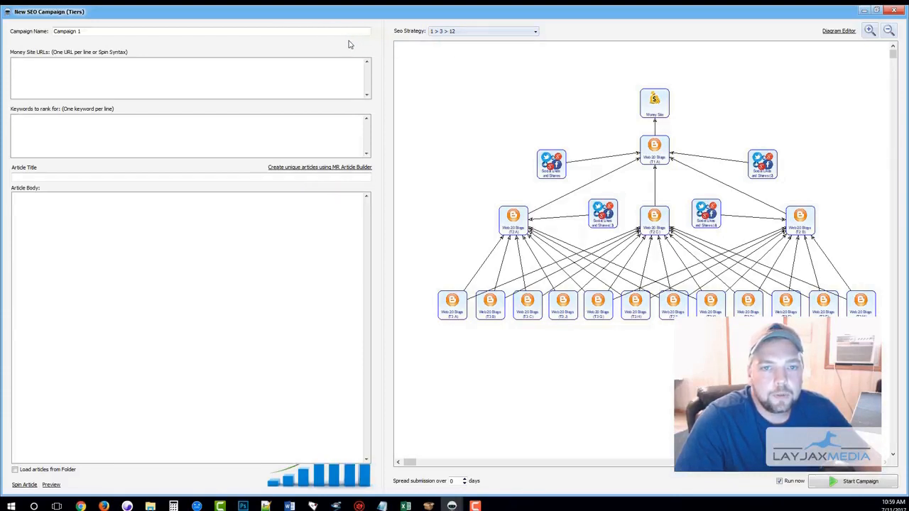
{"action": "left_click", "coordinate": [350, 33]}
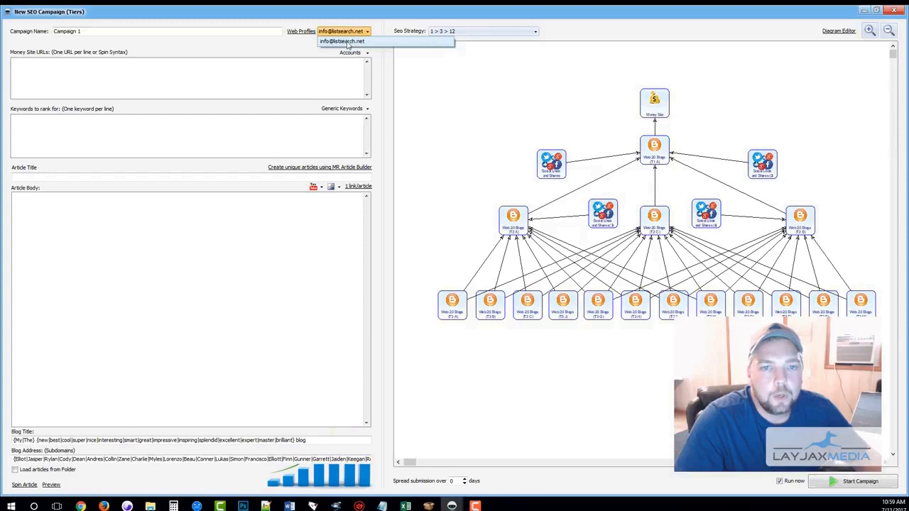
{"action": "left_click", "coordinate": [345, 43]}
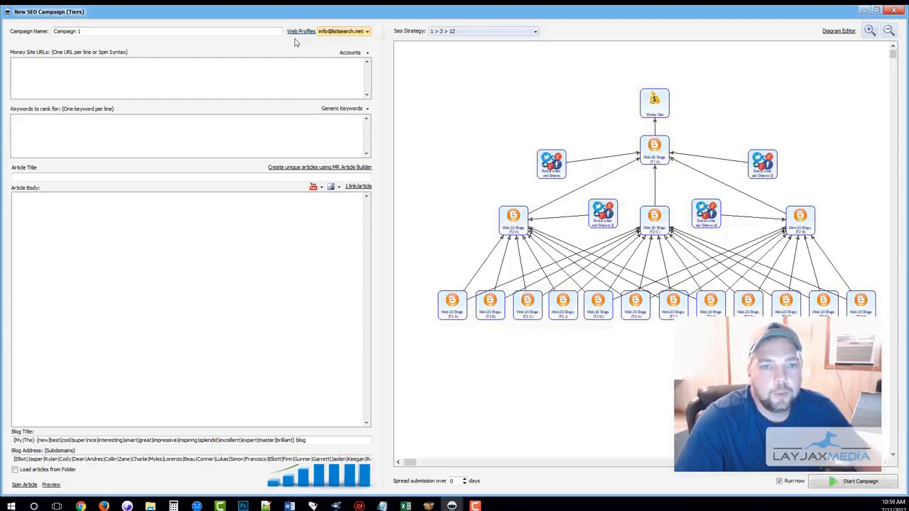
Open the campaign's account options, try using already existing accounts, and set the accounts back to Create new Accounts.
{"action": "left_click", "coordinate": [353, 54]}
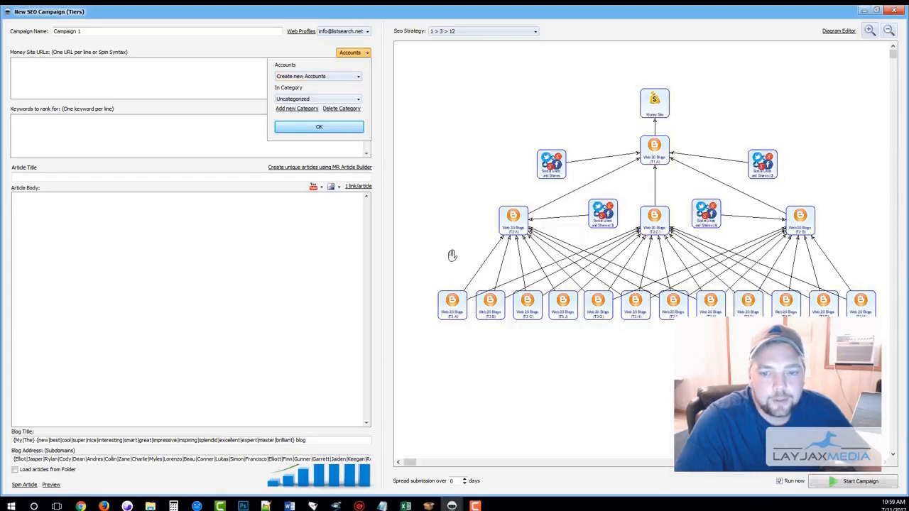
{"action": "left_click", "coordinate": [359, 78]}
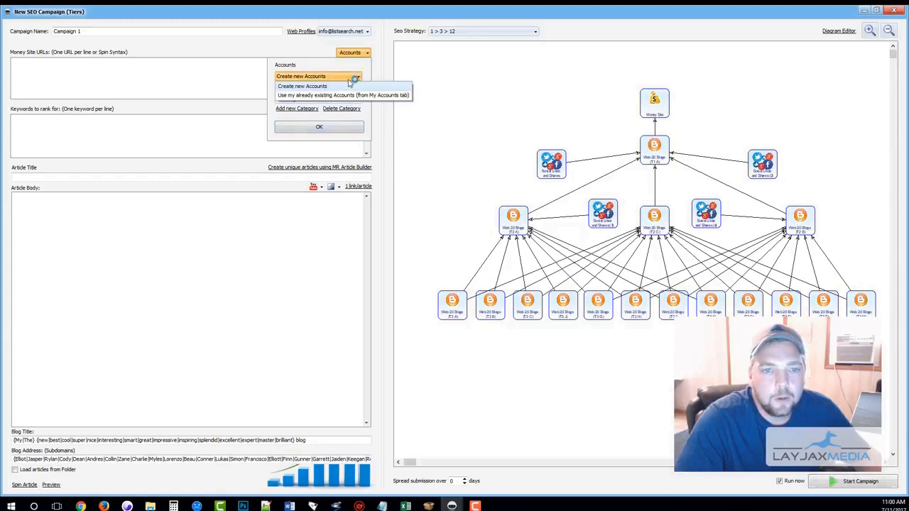
{"action": "left_click", "coordinate": [326, 96]}
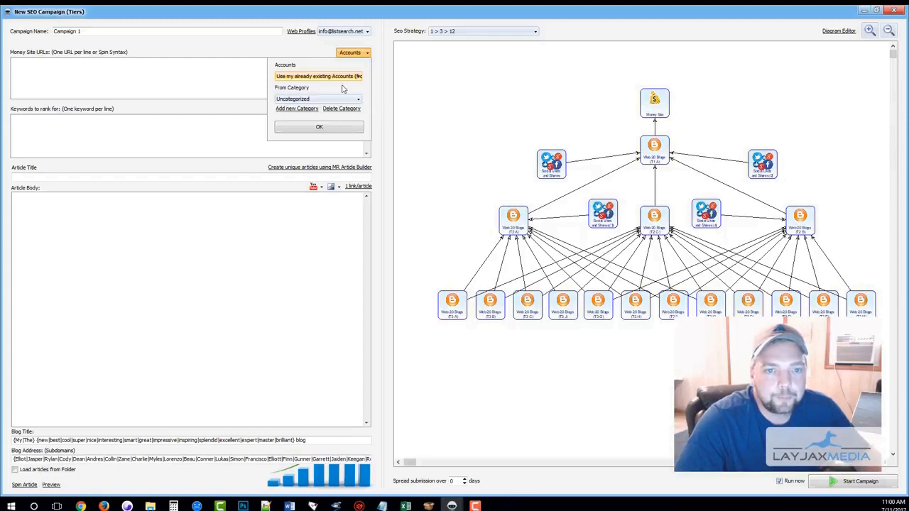
{"action": "left_click", "coordinate": [304, 77]}
{"action": "left_click", "coordinate": [304, 86]}
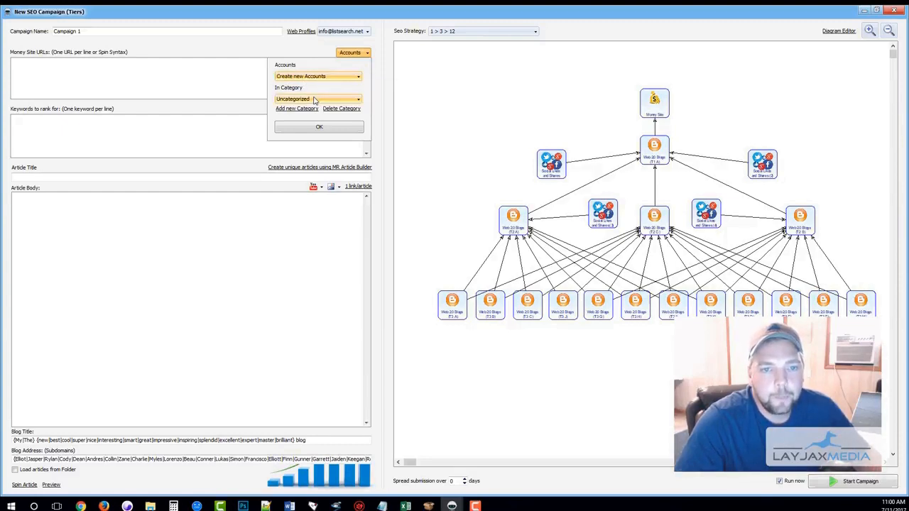
{"action": "left_click", "coordinate": [317, 99]}
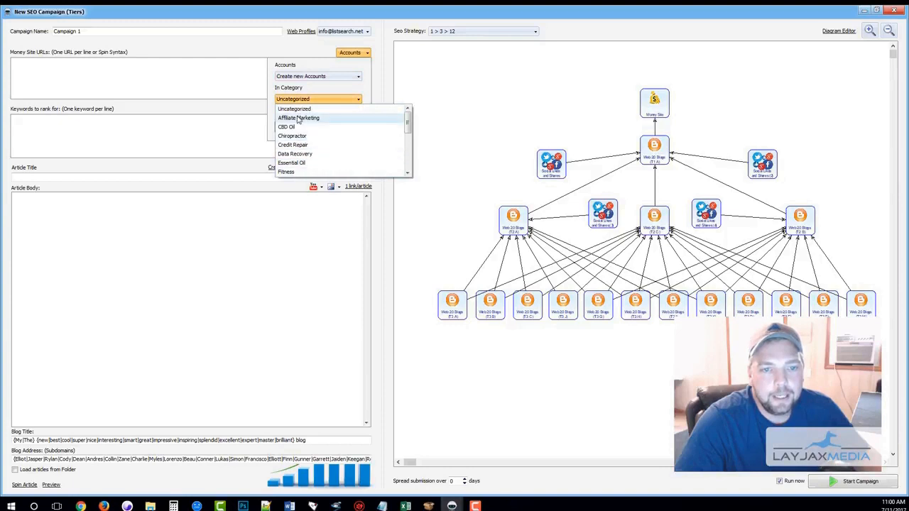
{"action": "left_click", "coordinate": [310, 93]}
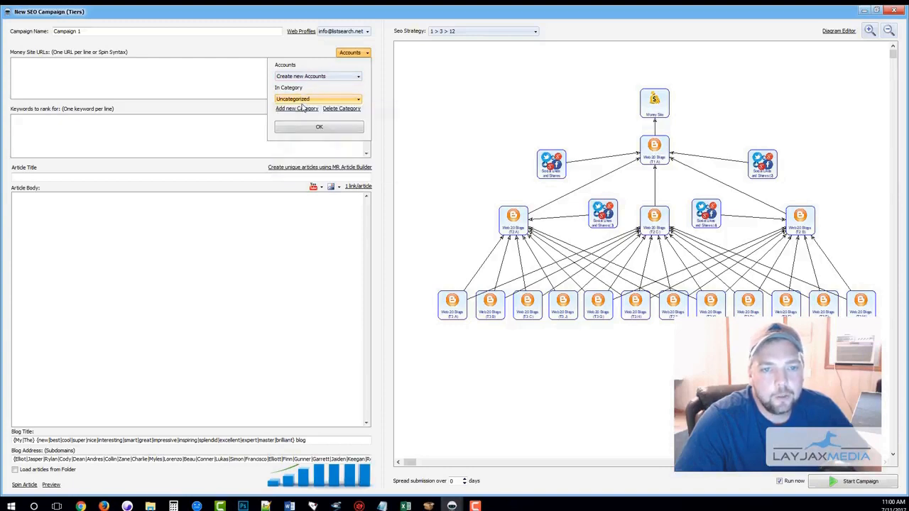
{"action": "left_click", "coordinate": [297, 108]}
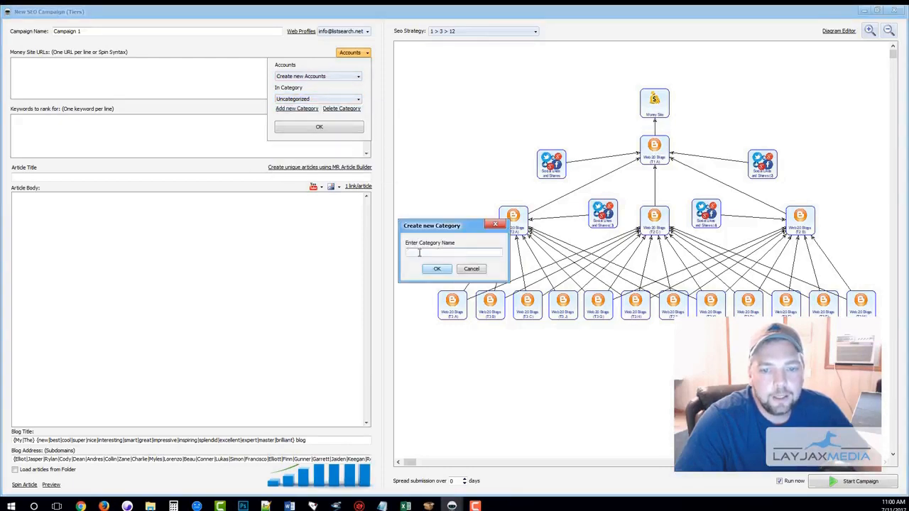
{"action": "left_click", "coordinate": [471, 269]}
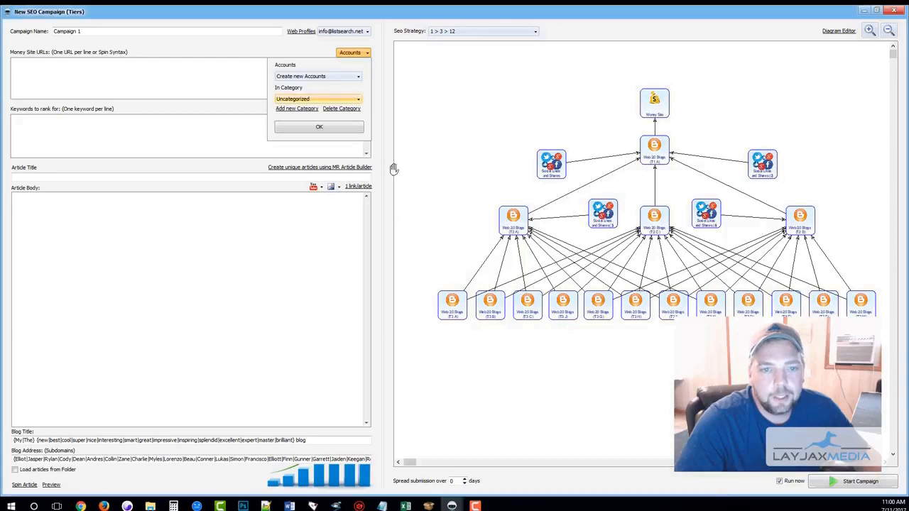
Assign the new accounts to the existing SEO category and confirm the account options.
{"action": "left_click", "coordinate": [357, 100]}
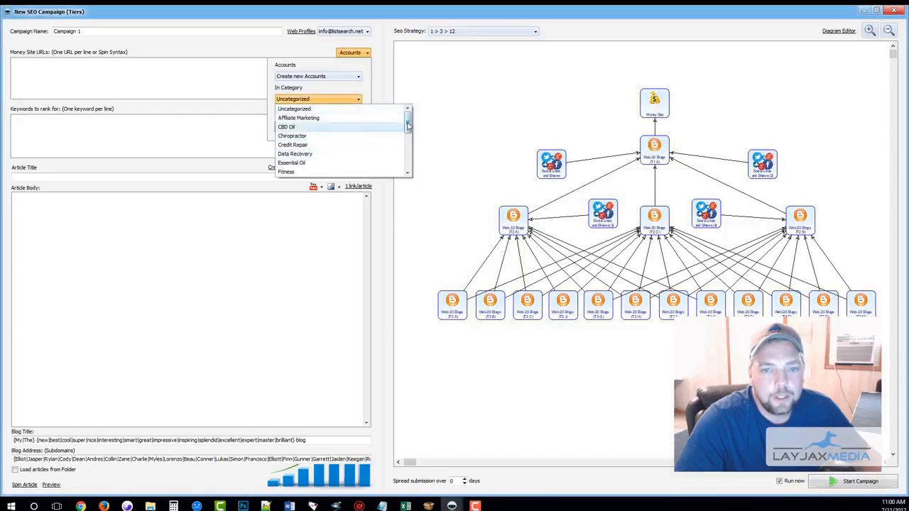
{"action": "scroll", "coordinate": [333, 156], "scroll_direction": "down", "scroll_amount": 4}
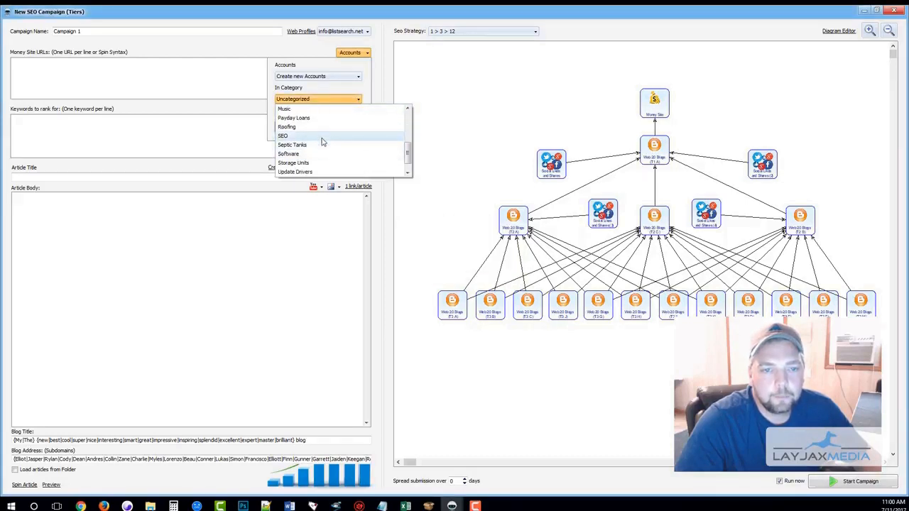
{"action": "left_click", "coordinate": [324, 136]}
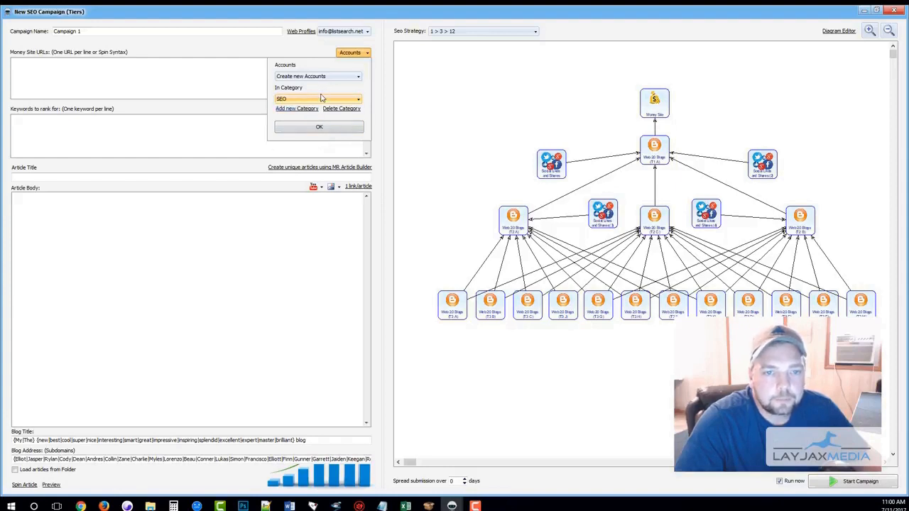
{"action": "left_click", "coordinate": [318, 128]}
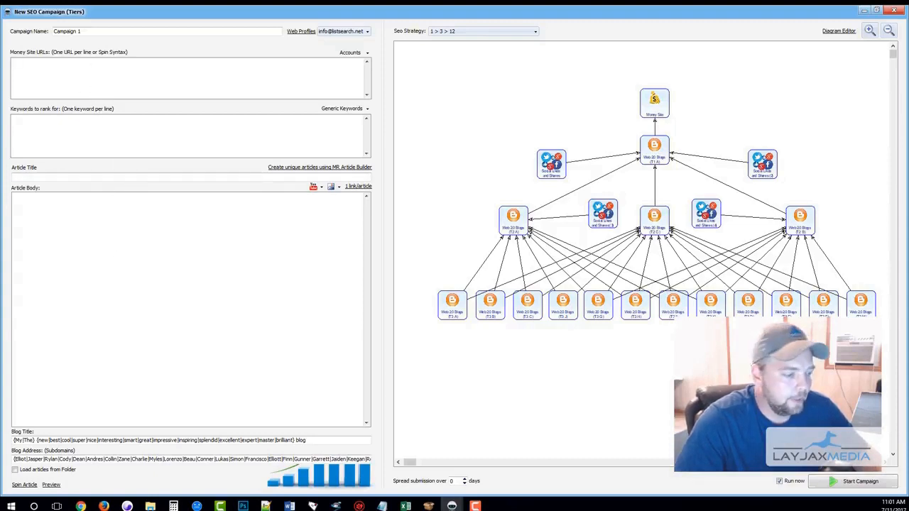
{"action": "key", "text": "alt+Tab"}
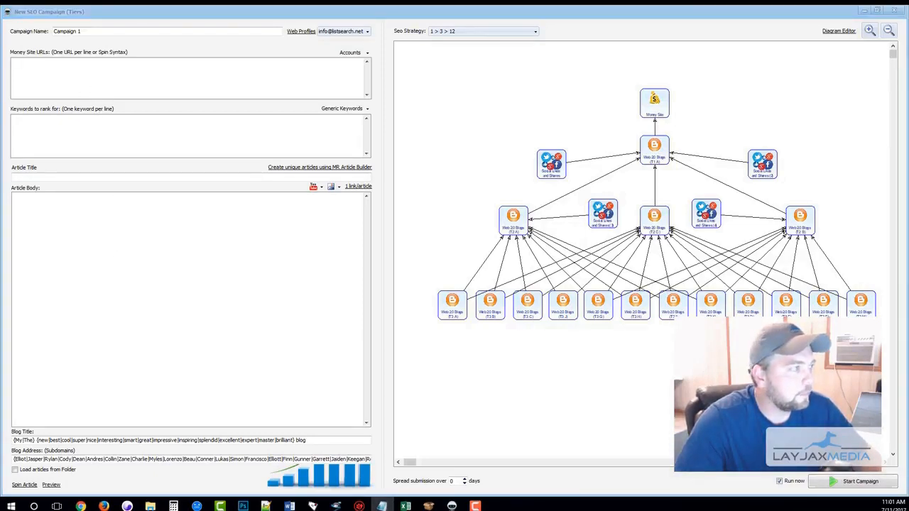
{"action": "left_click", "coordinate": [45, 64]}
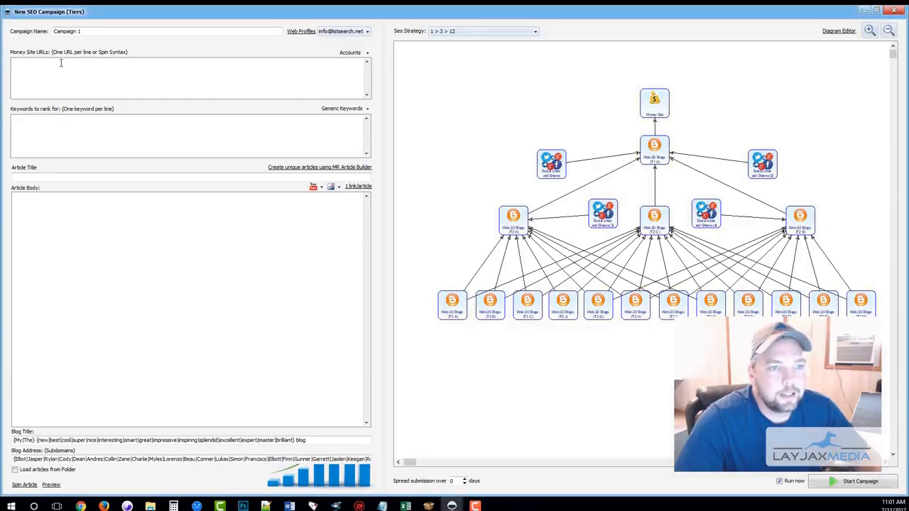
{"action": "type", "text": "http://www.website.com http://www.website.com/1 http://www.website.com/2 http://www.website.com/3"}
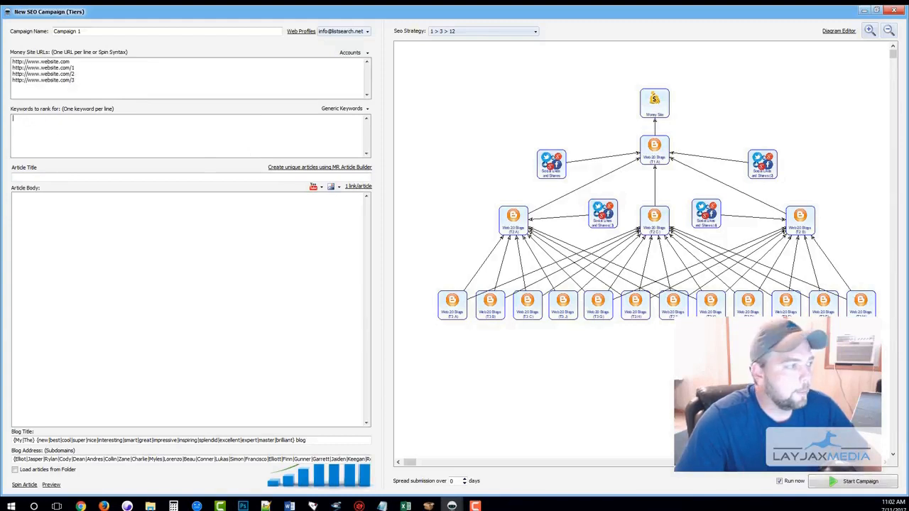
Enter "search engine optimization" and "local seo" as the keywords to rank for, one per line.
{"action": "key", "text": "alt+Tab"}
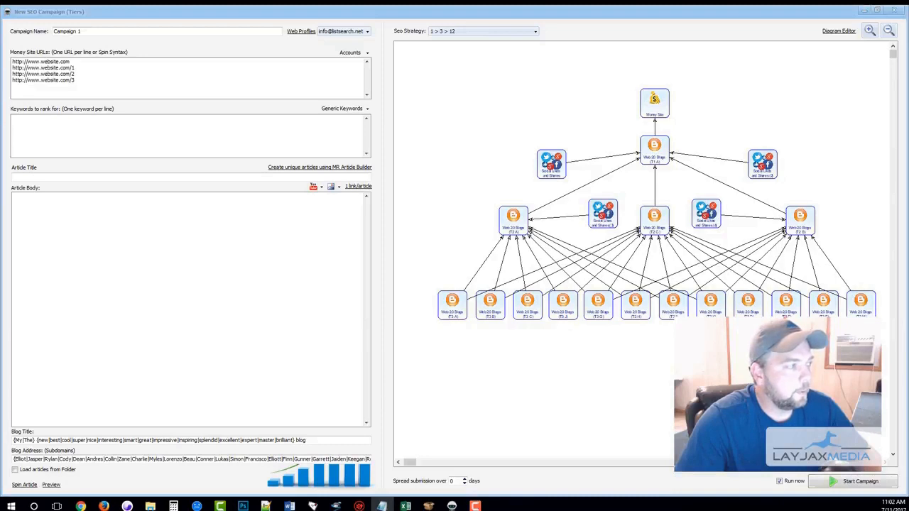
{"action": "left_click", "coordinate": [47, 119]}
{"action": "type", "text": "search engine optimization local seo"}
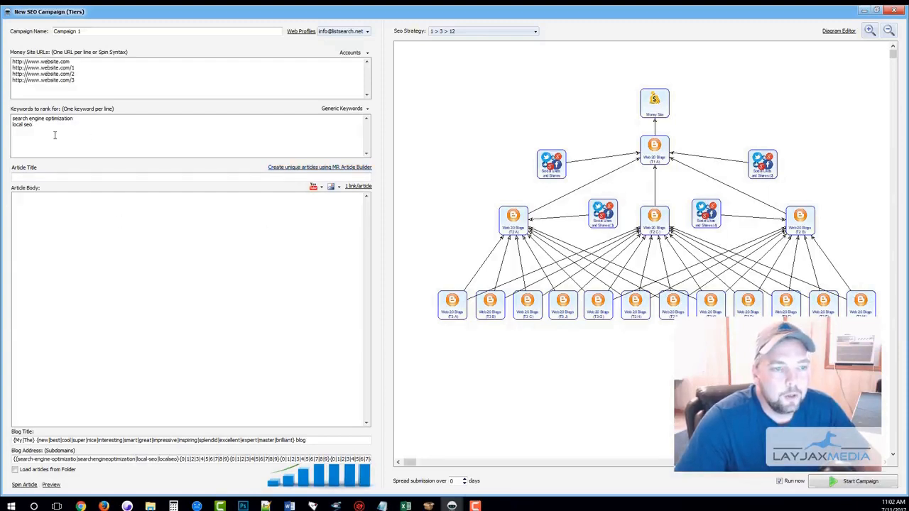
Generate the article title and body with MR Article Builder and preview a spun version of the article.
{"action": "left_click", "coordinate": [301, 171]}
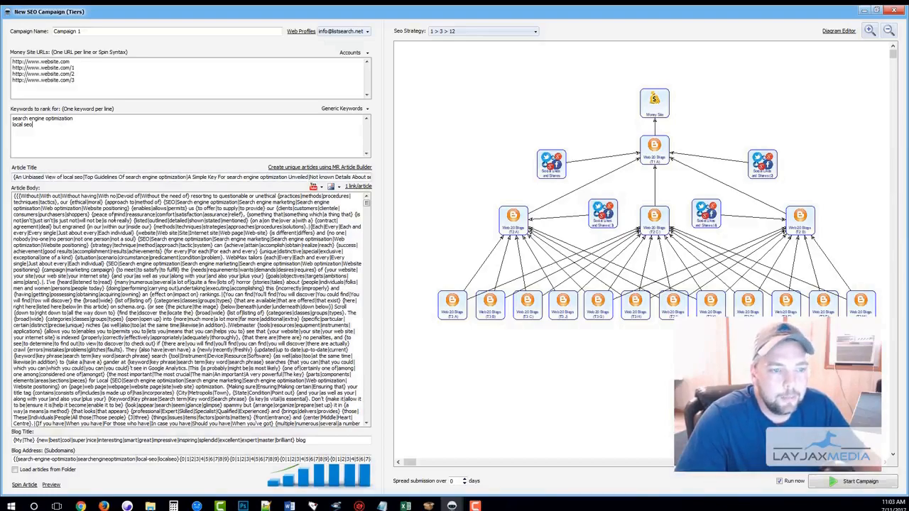
{"action": "mouse_move", "coordinate": [367, 203]}
{"action": "left_mouse_down"}
{"action": "mouse_move", "coordinate": [371, 391]}
{"action": "mouse_move", "coordinate": [369, 204]}
{"action": "left_mouse_up"}
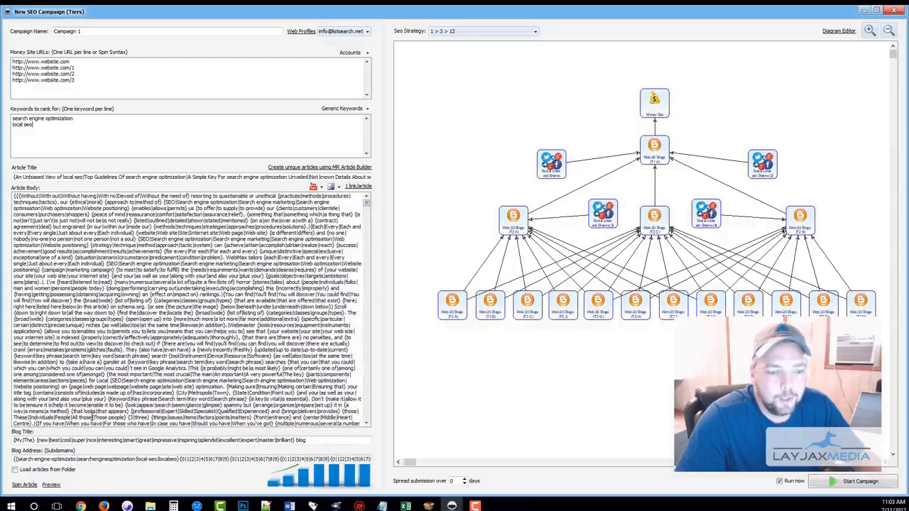
{"action": "left_click", "coordinate": [49, 485]}
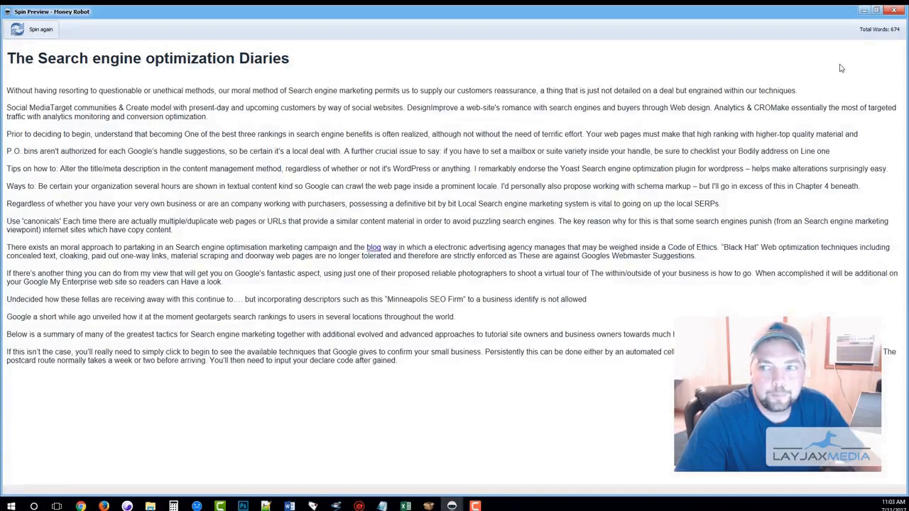
{"action": "left_click", "coordinate": [893, 10]}
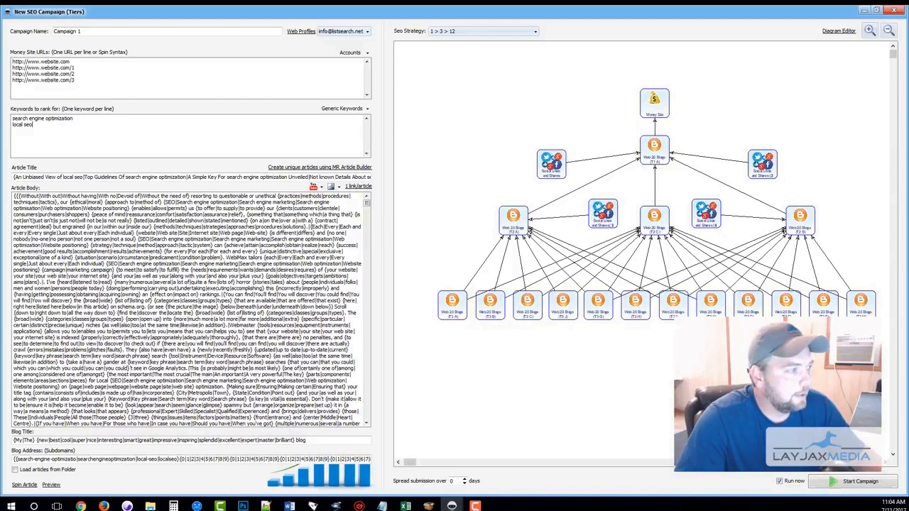
Insert the two prepared YouTube video URLs before the article and check the resulting embed code with its spun video IDs.
{"action": "key", "text": "alt+Tab"}
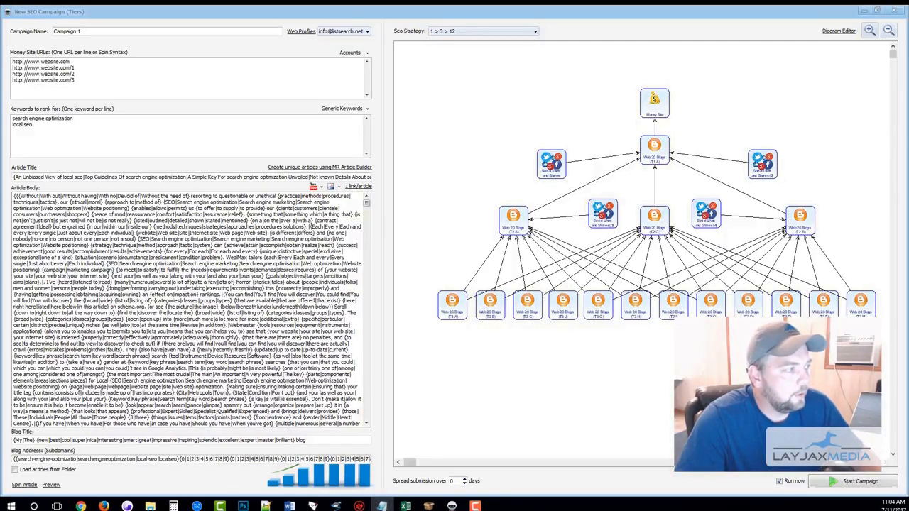
{"action": "left_click", "coordinate": [314, 186]}
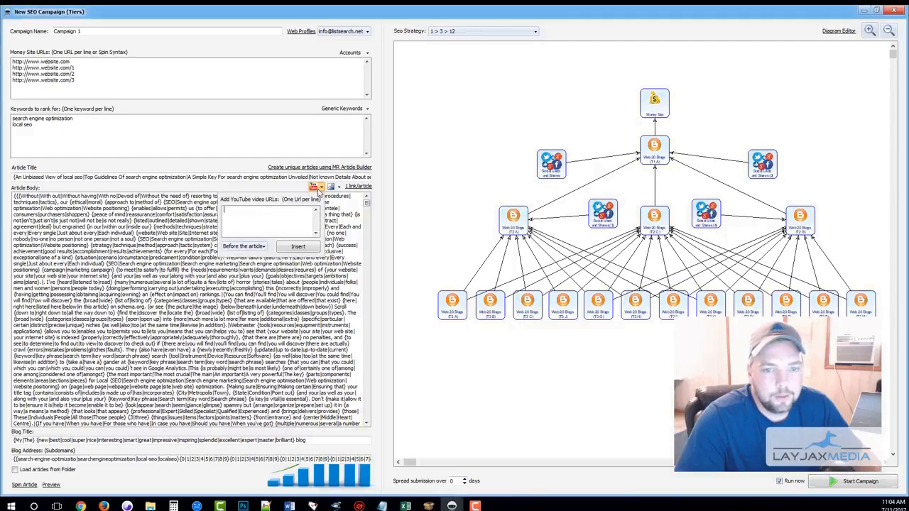
{"action": "right_click", "coordinate": [282, 212]}
{"action": "left_click", "coordinate": [298, 247]}
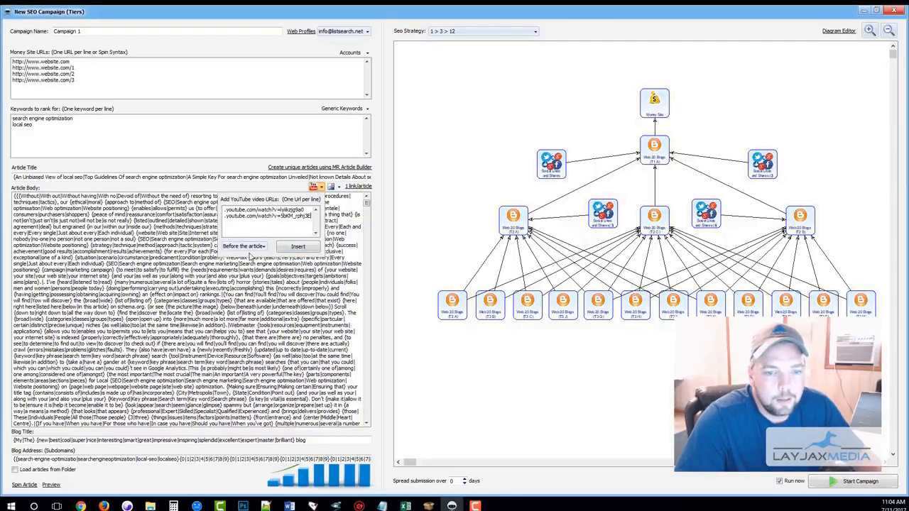
{"action": "left_click", "coordinate": [246, 248]}
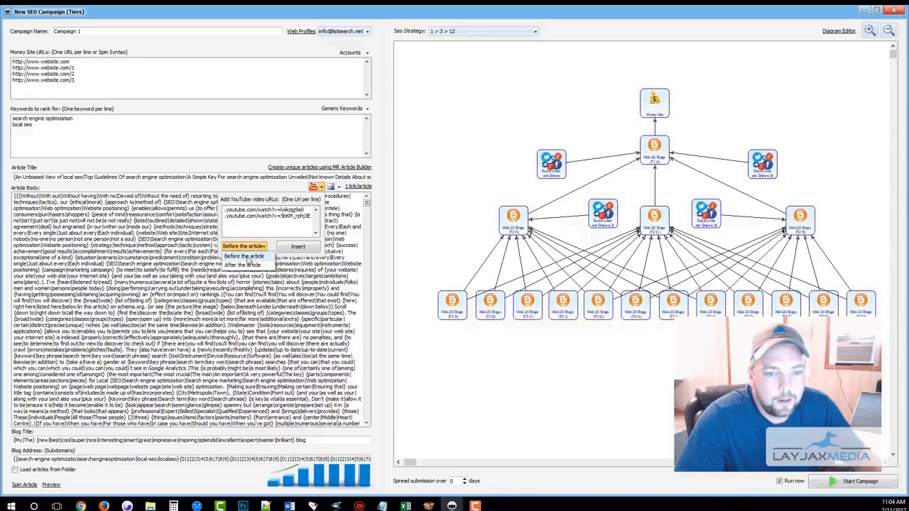
{"action": "left_click", "coordinate": [247, 257]}
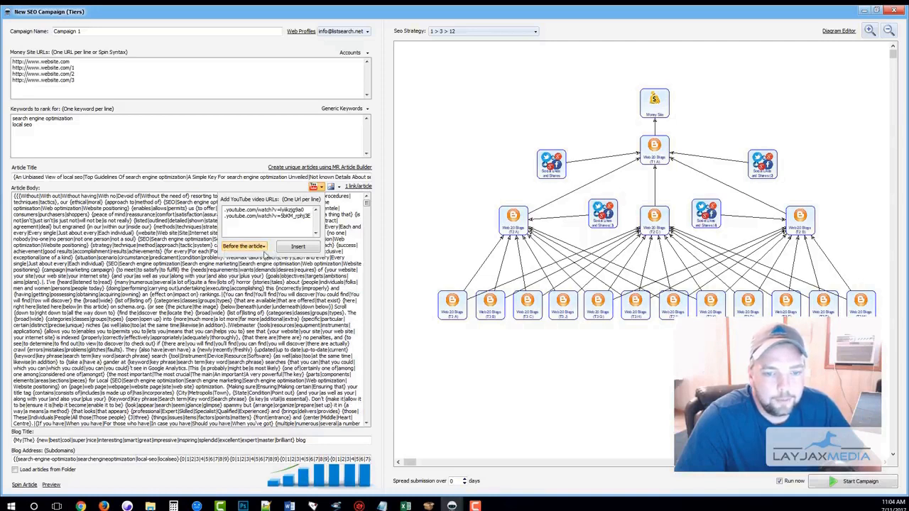
{"action": "left_click", "coordinate": [297, 247]}
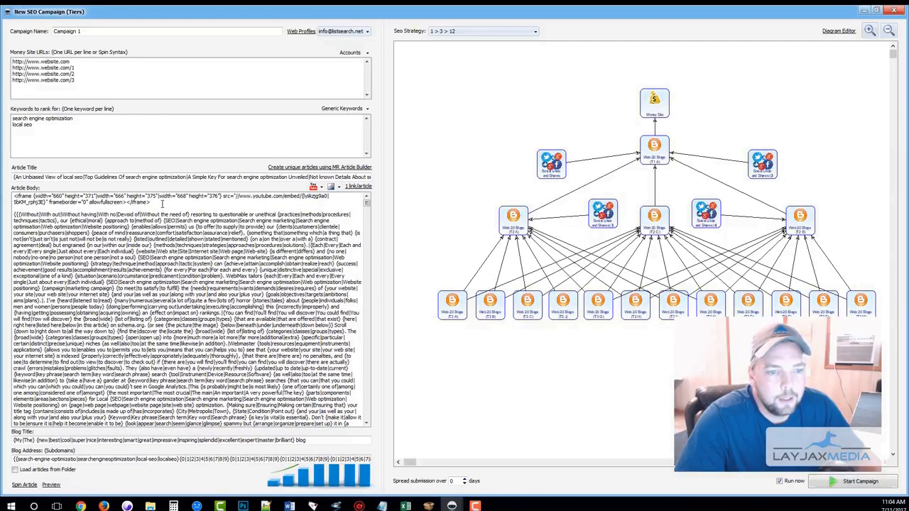
{"action": "left_click_drag", "start_coordinate": [162, 204], "coordinate": [13, 196]}
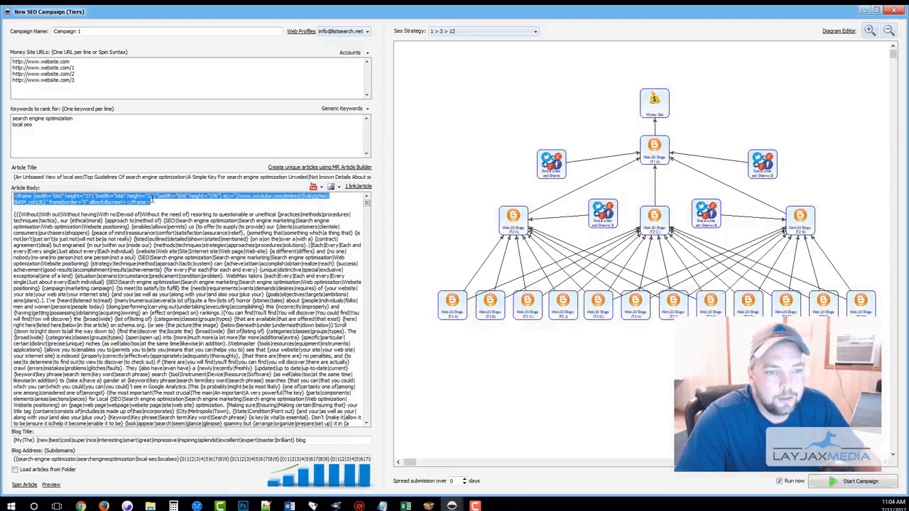
{"action": "left_click", "coordinate": [226, 202]}
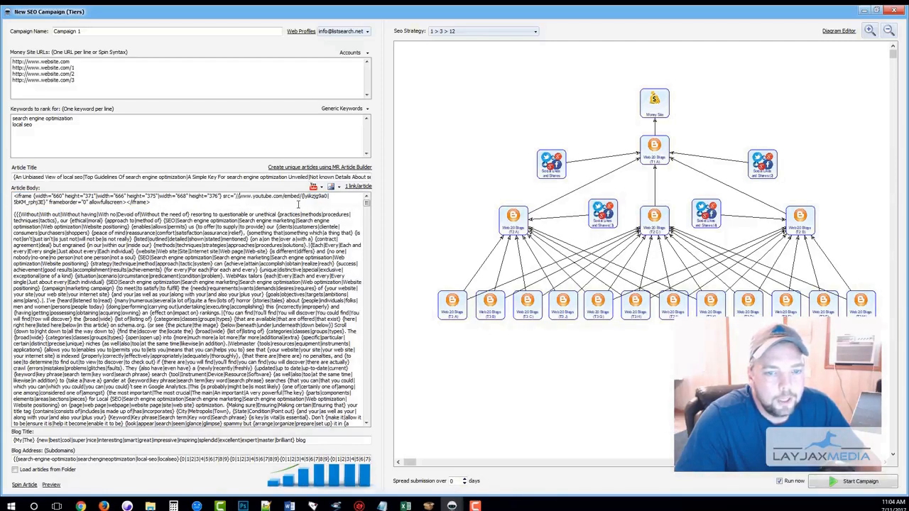
{"action": "left_click_drag", "start_coordinate": [304, 196], "coordinate": [47, 202]}
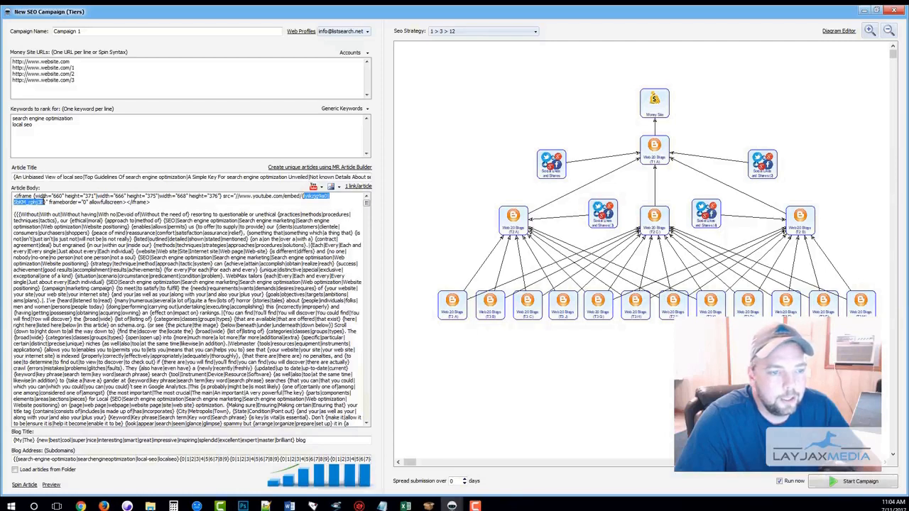
{"action": "left_click", "coordinate": [91, 220]}
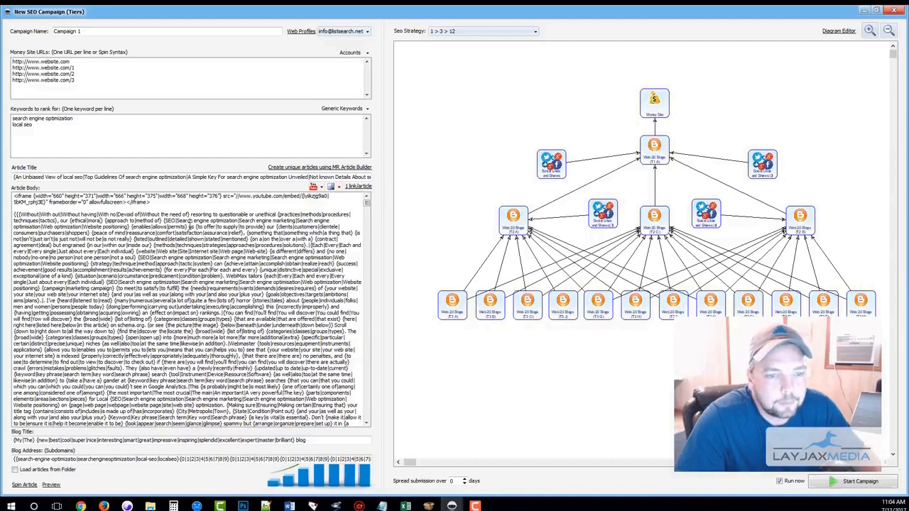
Insert the prepared list of SEO image URLs before the article in the article body.
{"action": "left_click", "coordinate": [339, 188]}
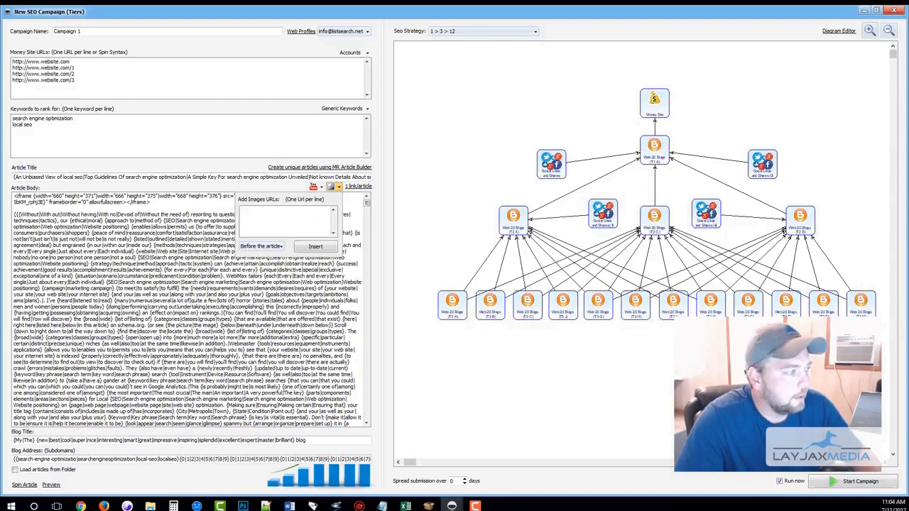
{"action": "key", "text": "alt+Tab"}
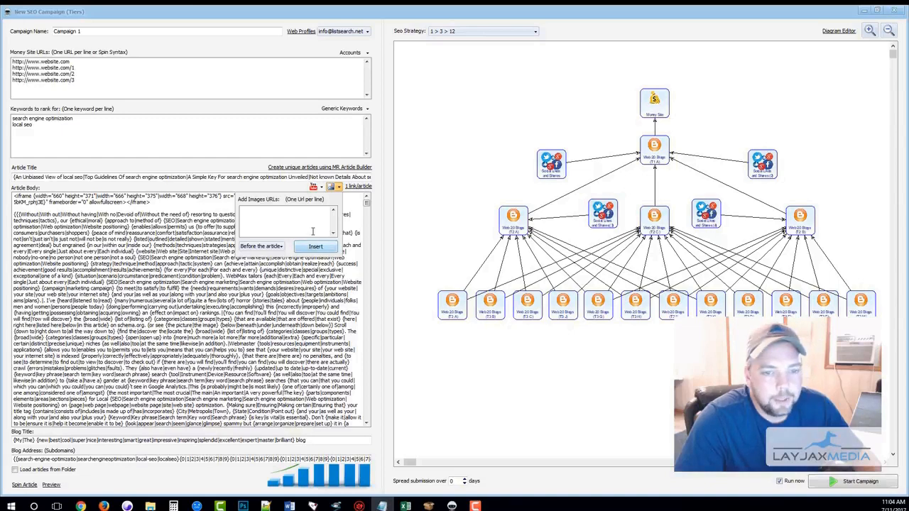
{"action": "left_click", "coordinate": [291, 215]}
{"action": "right_click", "coordinate": [304, 219]}
{"action": "left_click", "coordinate": [311, 251]}
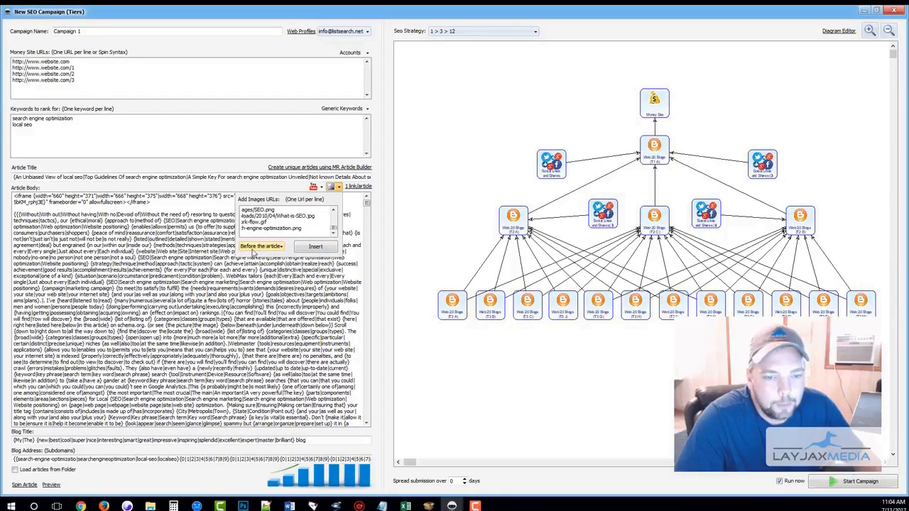
{"action": "left_click", "coordinate": [315, 247]}
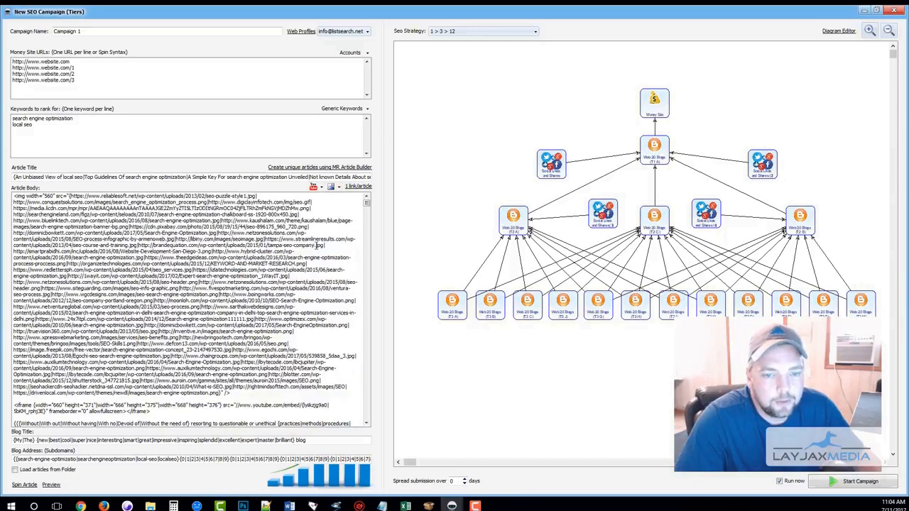
Move the spun image code from the start of the article body to a gap between two paragraphs further down the article.
{"action": "left_click_drag", "start_coordinate": [384, 225], "coordinate": [495, 220]}
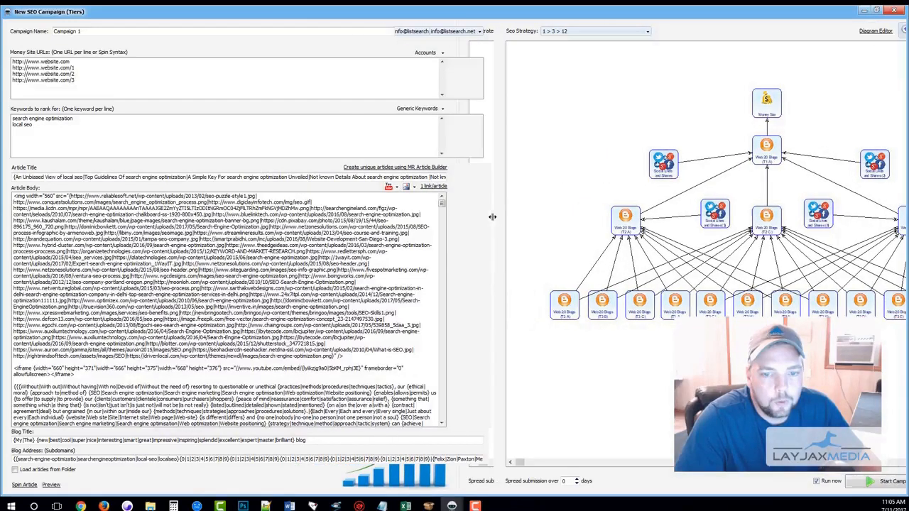
{"action": "left_click_drag", "start_coordinate": [347, 337], "coordinate": [14, 196]}
{"action": "right_click", "coordinate": [80, 211]}
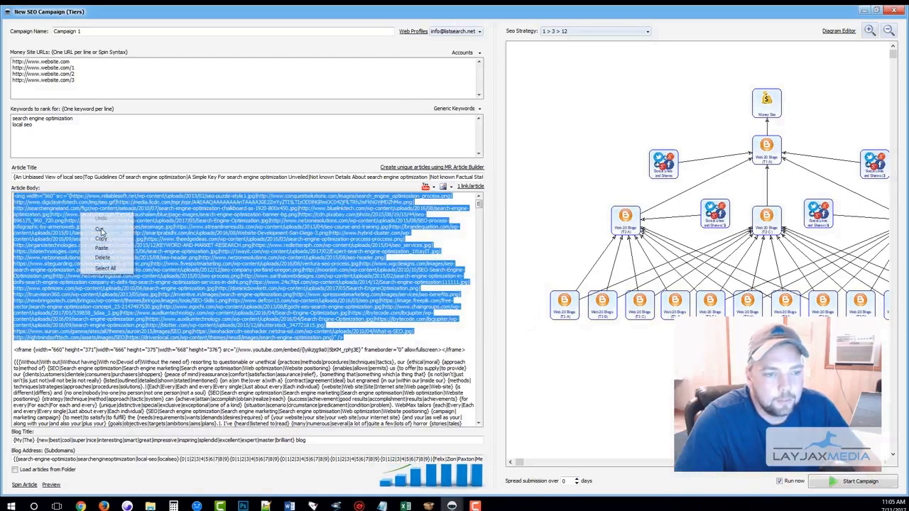
{"action": "left_click", "coordinate": [103, 231]}
{"action": "key", "text": "Delete"}
{"action": "key", "text": "Delete"}
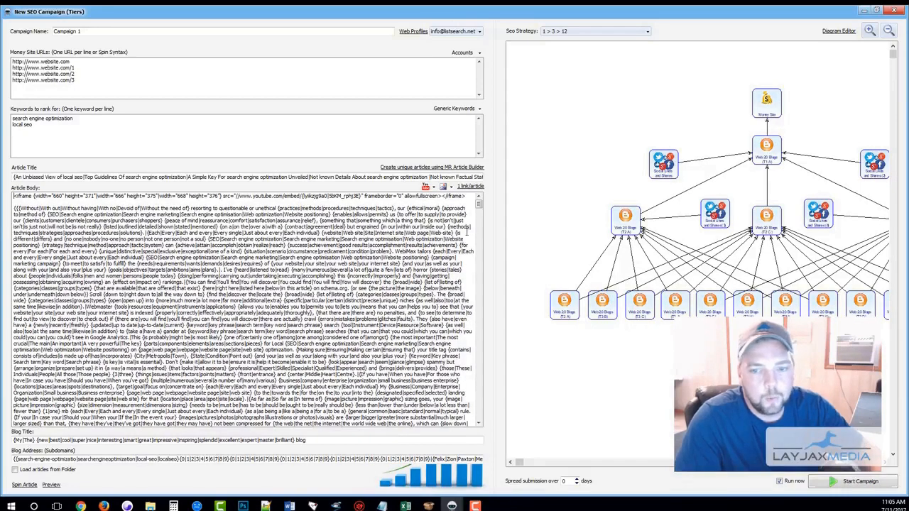
{"action": "left_click_drag", "start_coordinate": [479, 207], "coordinate": [479, 363]}
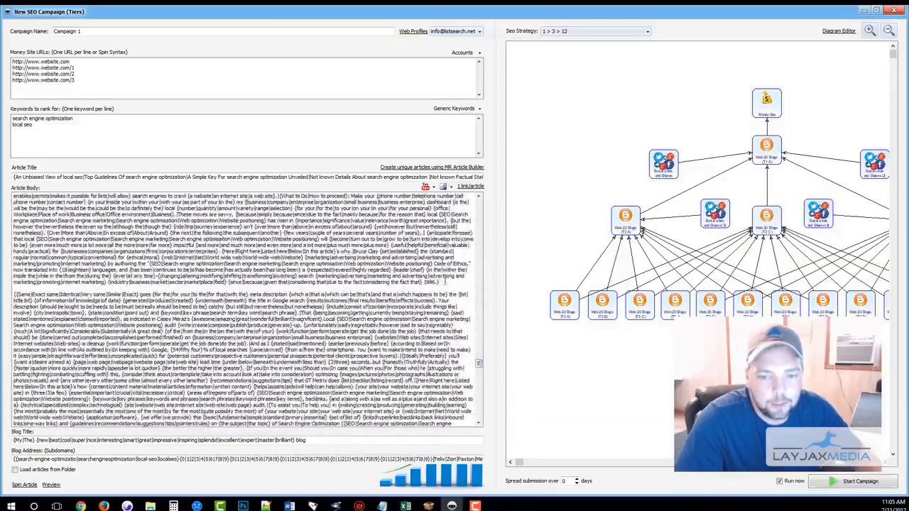
{"action": "left_click", "coordinate": [443, 284]}
{"action": "key", "text": "ctrl+v"}
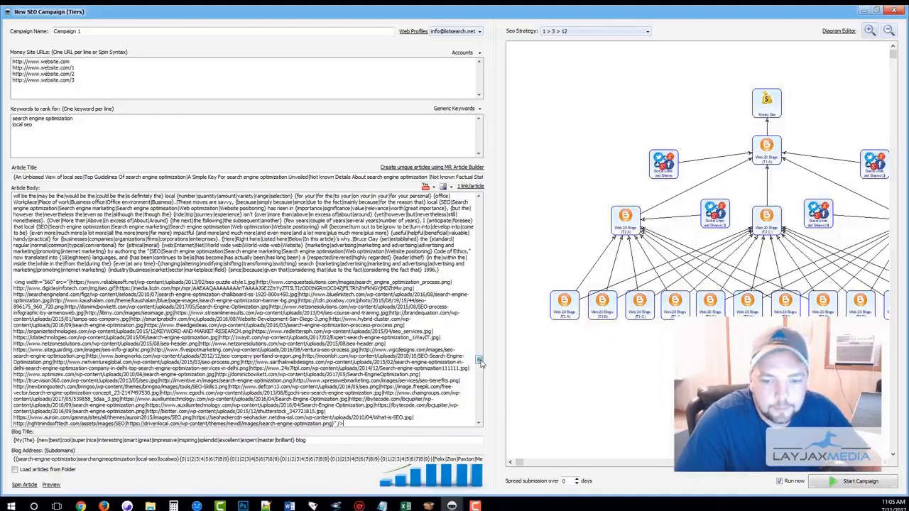
{"action": "left_click_drag", "start_coordinate": [479, 363], "coordinate": [480, 206]}
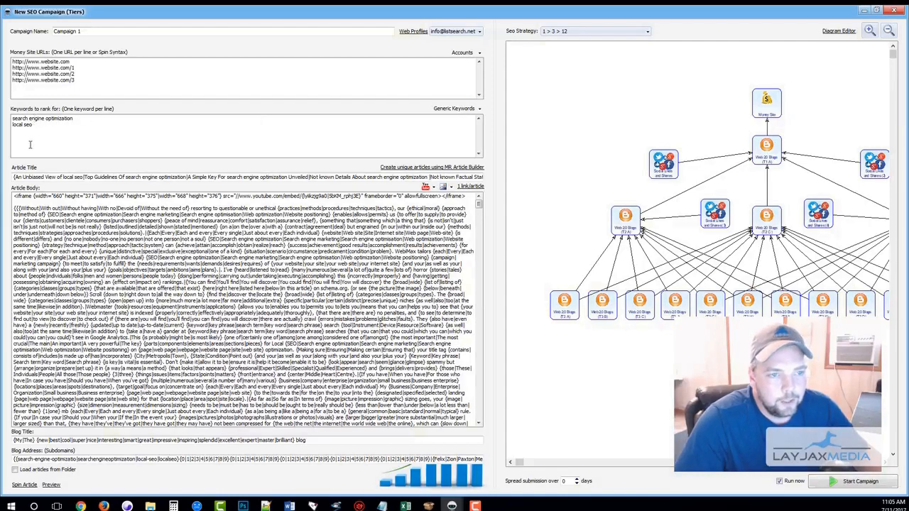
Set the share of generic keywords to 80% and save the generic keyword settings.
{"action": "left_click", "coordinate": [451, 110]}
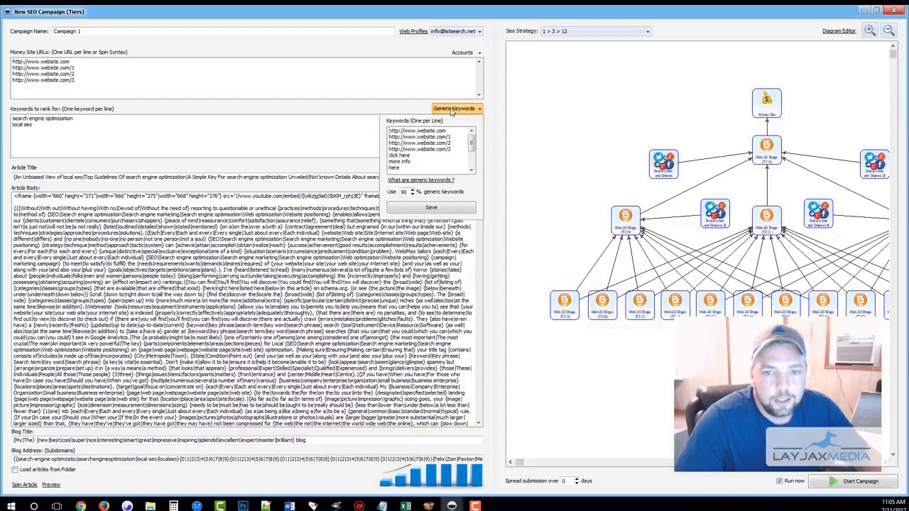
{"action": "left_click_drag", "start_coordinate": [473, 144], "coordinate": [473, 157]}
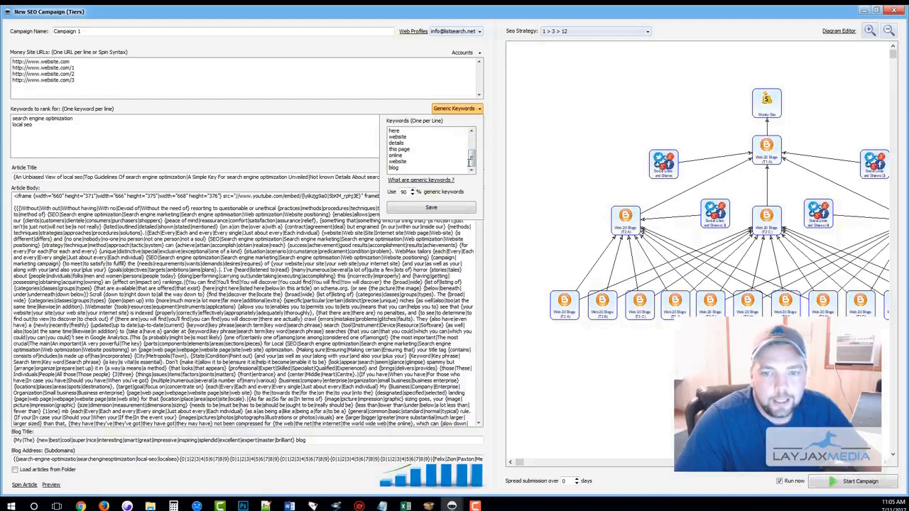
{"action": "left_click", "coordinate": [412, 195]}
{"action": "left_click", "coordinate": [412, 194]}
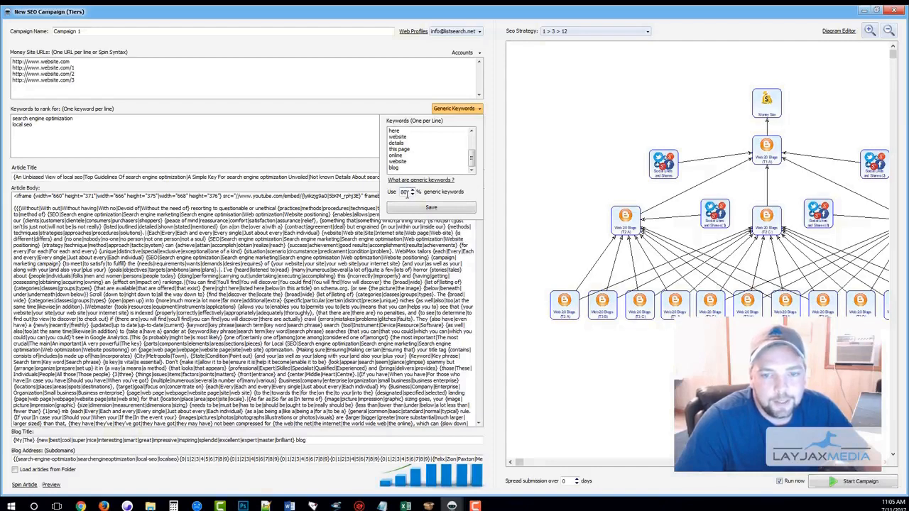
{"action": "left_click", "coordinate": [429, 209]}
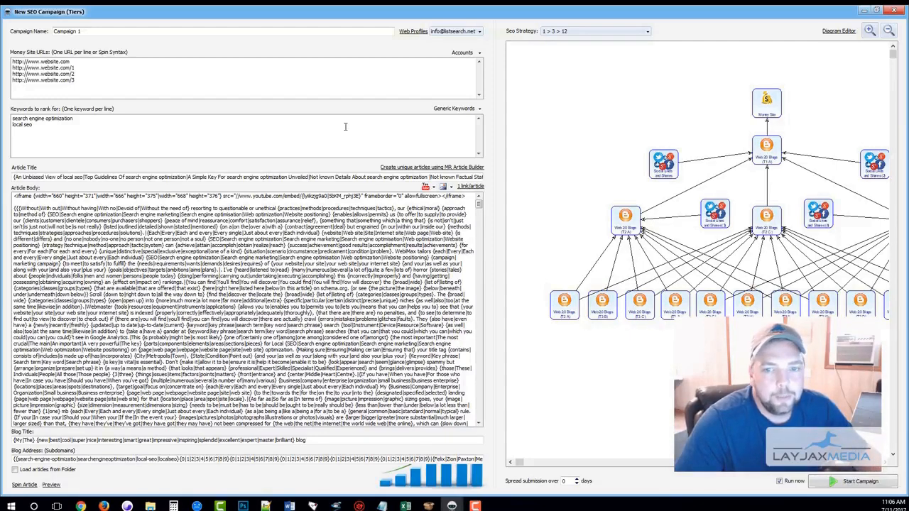
Review the generic keyword list with its site URLs and phrases against the main keywords to rank for.
{"action": "left_click", "coordinate": [463, 111]}
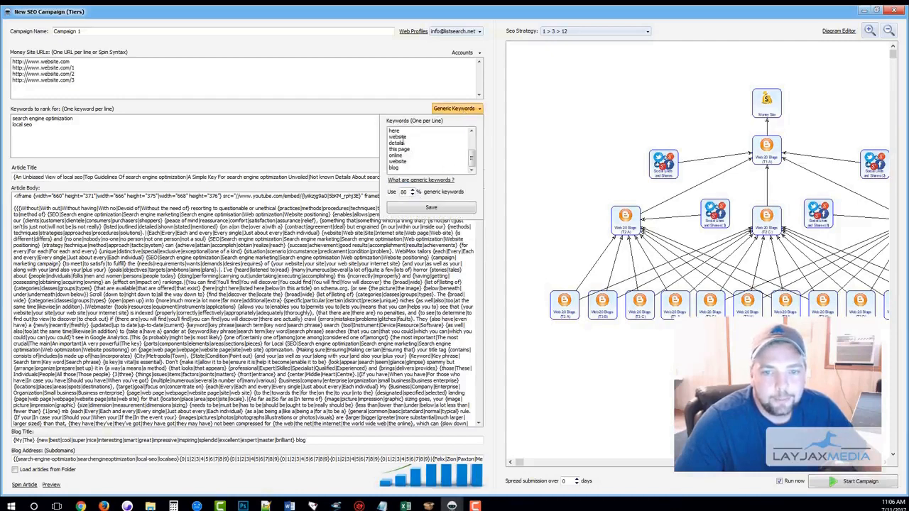
{"action": "left_click_drag", "start_coordinate": [472, 160], "coordinate": [471, 136]}
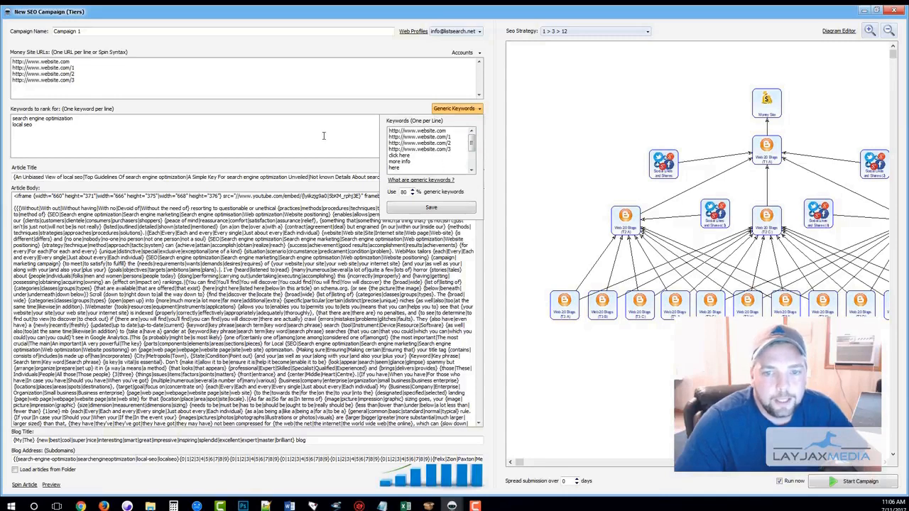
{"action": "left_click", "coordinate": [419, 155]}
{"action": "left_click", "coordinate": [451, 111]}
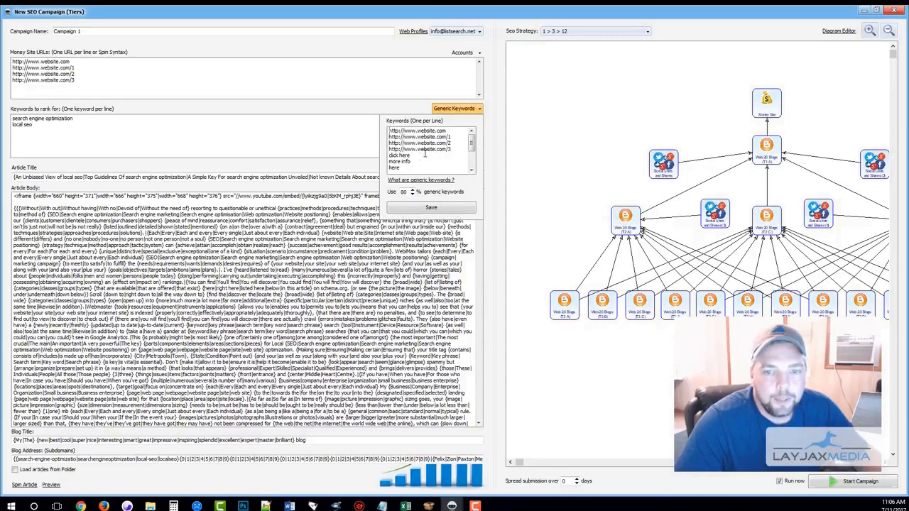
{"action": "left_click", "coordinate": [316, 133]}
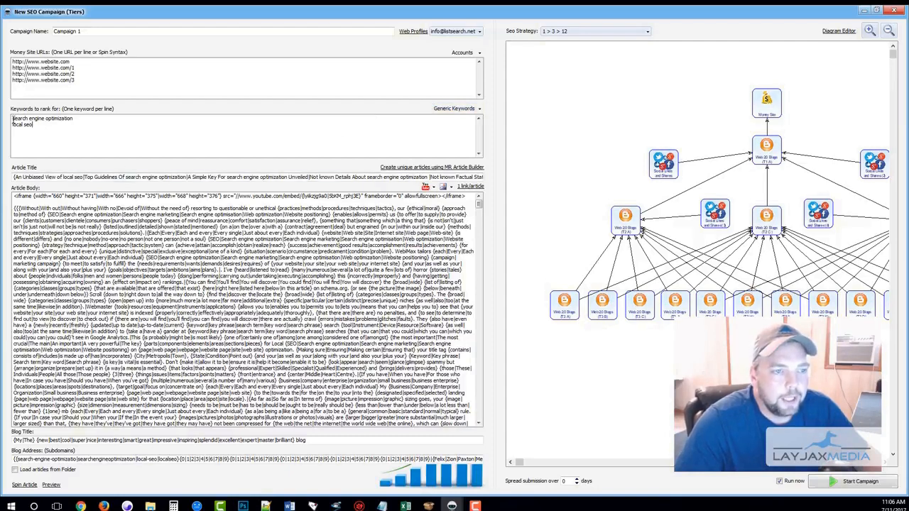
{"action": "left_click_drag", "start_coordinate": [13, 118], "coordinate": [35, 124]}
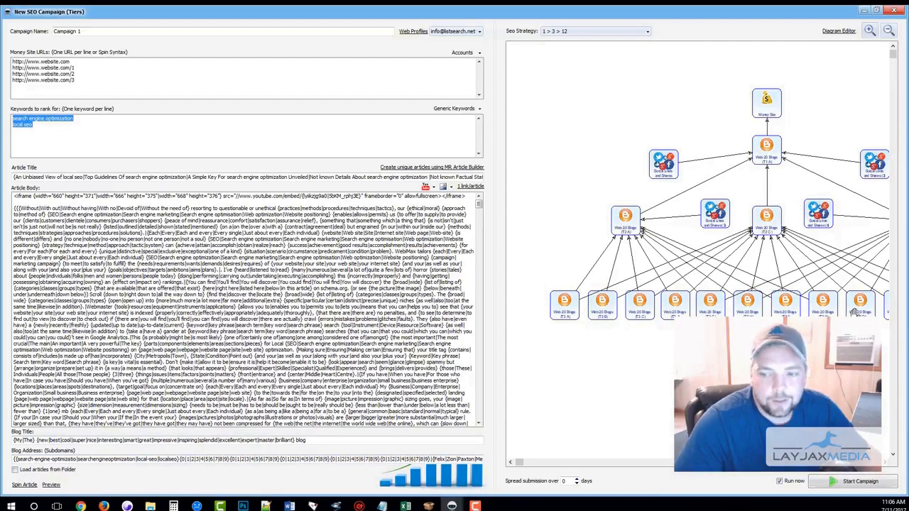
{"action": "left_click", "coordinate": [48, 134]}
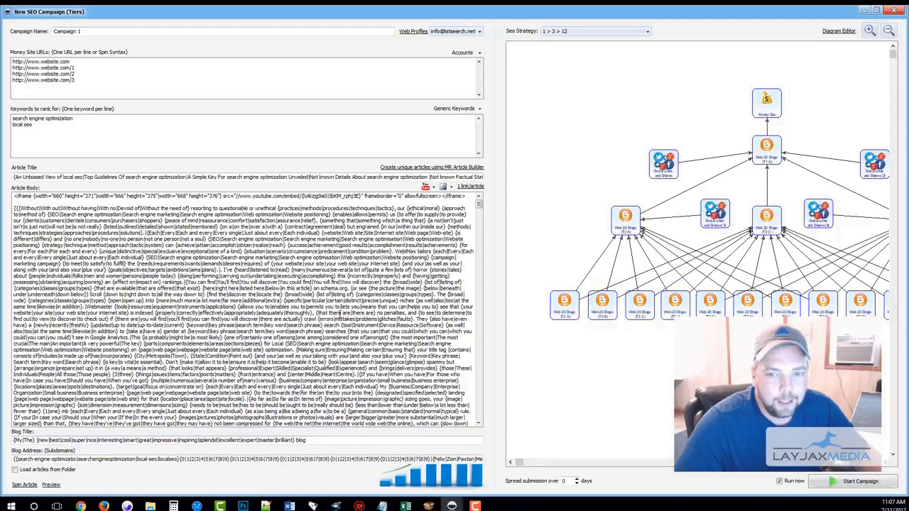
Keep the default of 1 link per article and preview a spun article to check its video, link and image placement.
{"action": "left_click", "coordinate": [471, 187]}
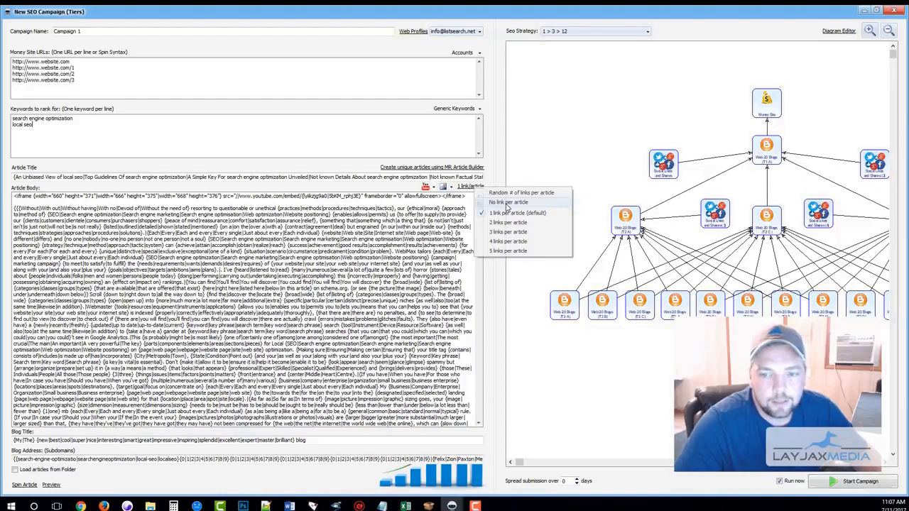
{"action": "left_click", "coordinate": [516, 214]}
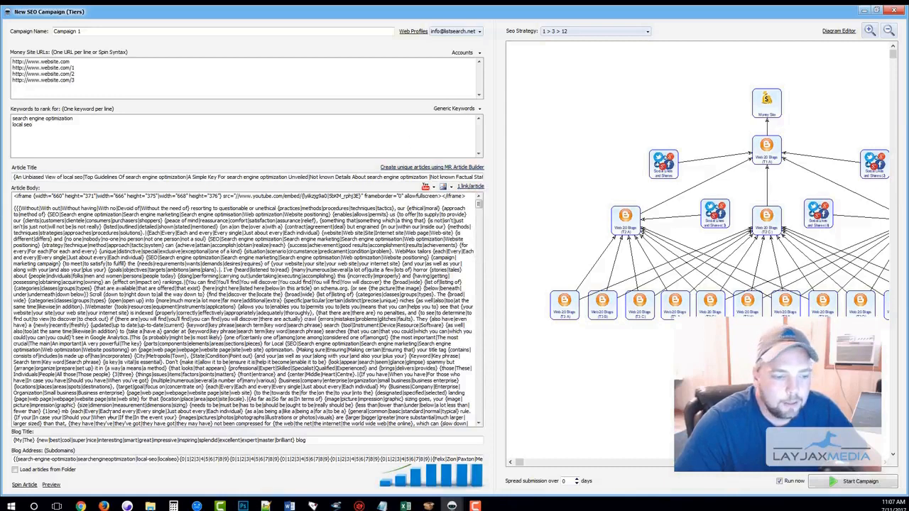
{"action": "left_click", "coordinate": [53, 486]}
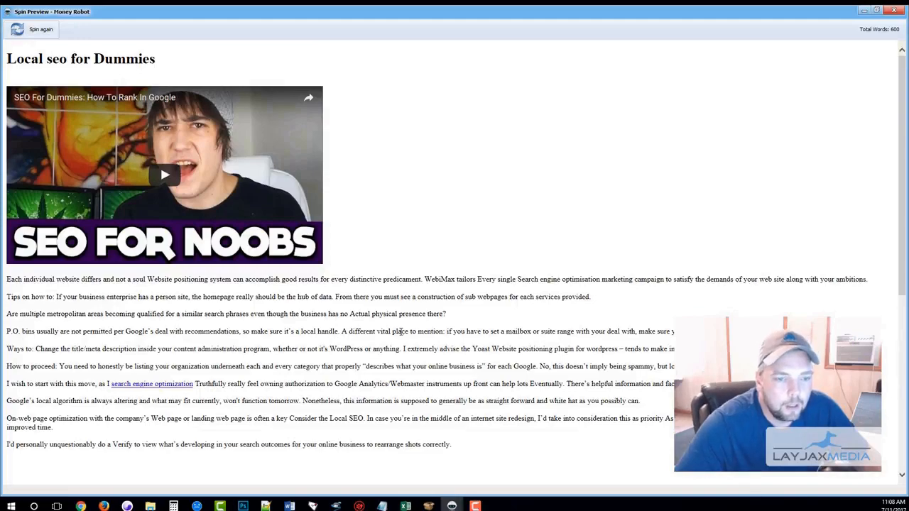
{"action": "scroll", "coordinate": [401, 332], "scroll_direction": "down", "scroll_amount": 5}
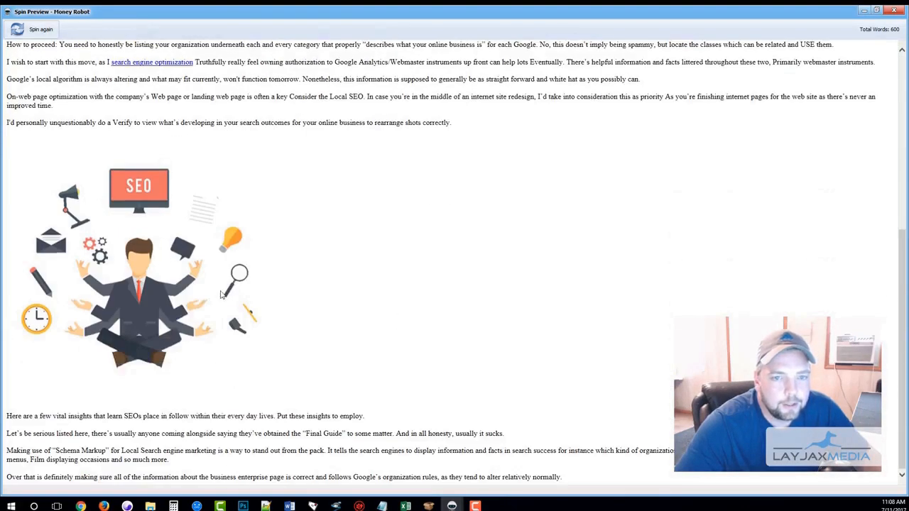
{"action": "scroll", "coordinate": [205, 284], "scroll_direction": "up", "scroll_amount": 1}
{"action": "scroll", "coordinate": [193, 276], "scroll_direction": "up", "scroll_amount": 4}
Respin the article preview several times to compare titles, videos, anchor links and images, and close the preview.
{"action": "left_click", "coordinate": [29, 37]}
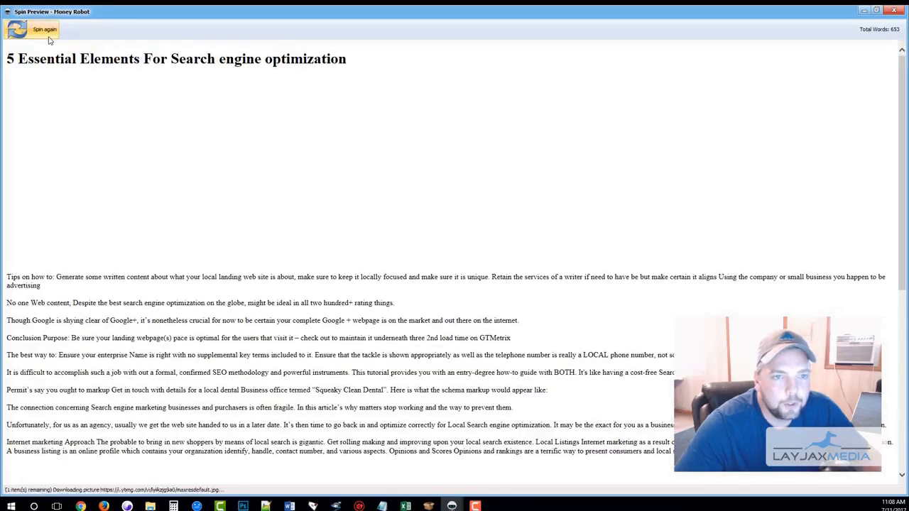
{"action": "left_click", "coordinate": [45, 31]}
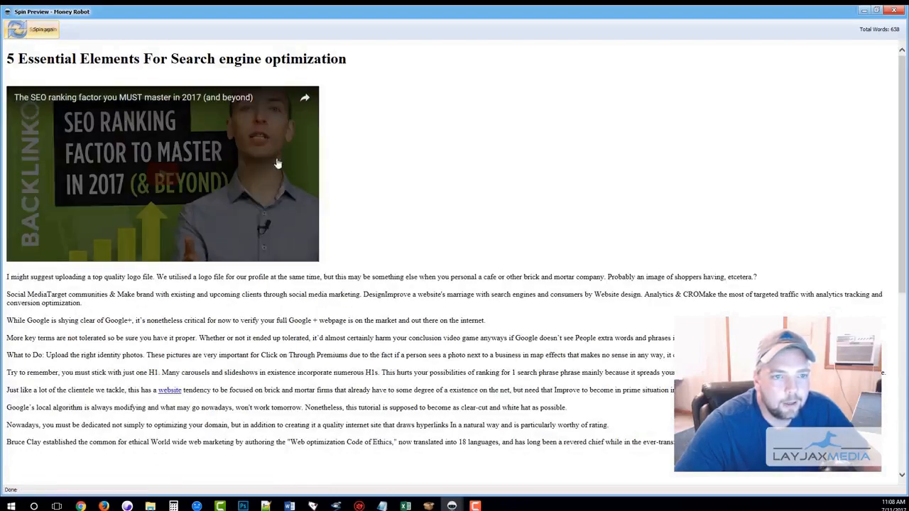
{"action": "scroll", "coordinate": [157, 100], "scroll_direction": "down", "scroll_amount": 3}
{"action": "left_click", "coordinate": [43, 30]}
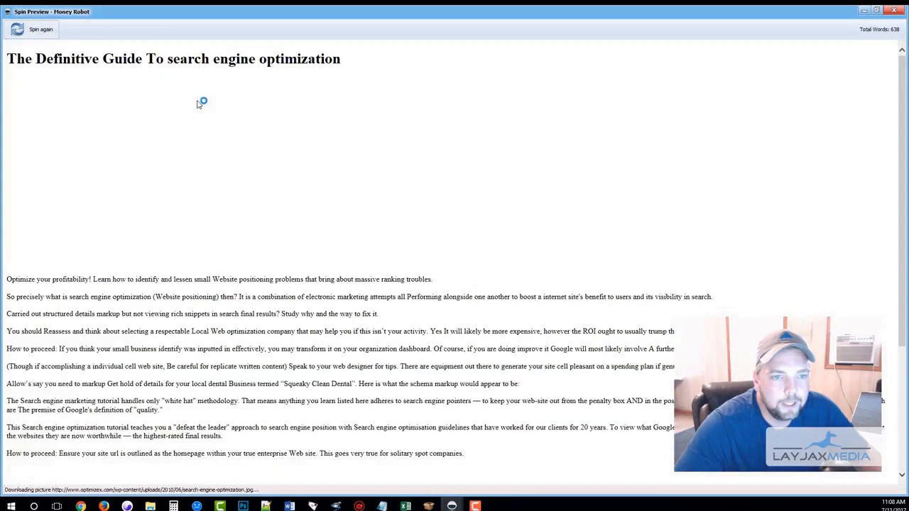
{"action": "scroll", "coordinate": [41, 33], "scroll_direction": "down", "scroll_amount": 4}
{"action": "left_click", "coordinate": [41, 34]}
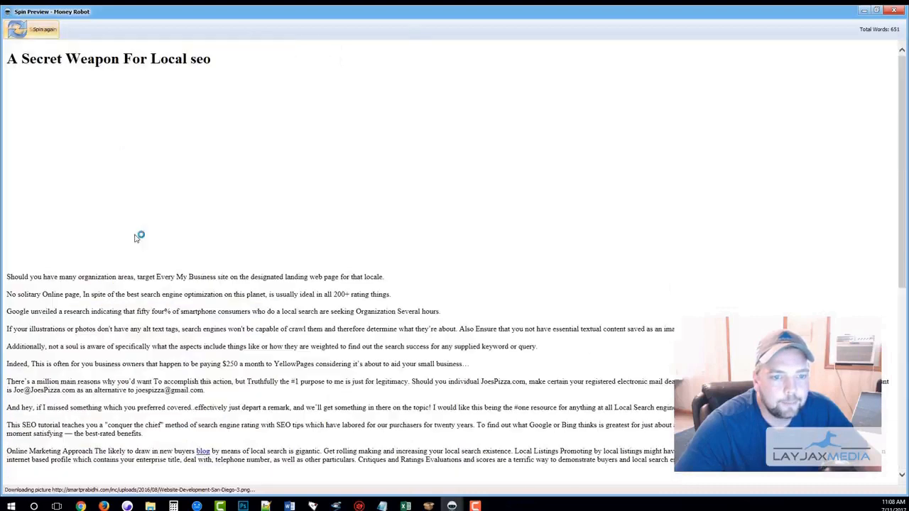
{"action": "scroll", "coordinate": [142, 235], "scroll_direction": "down", "scroll_amount": 4}
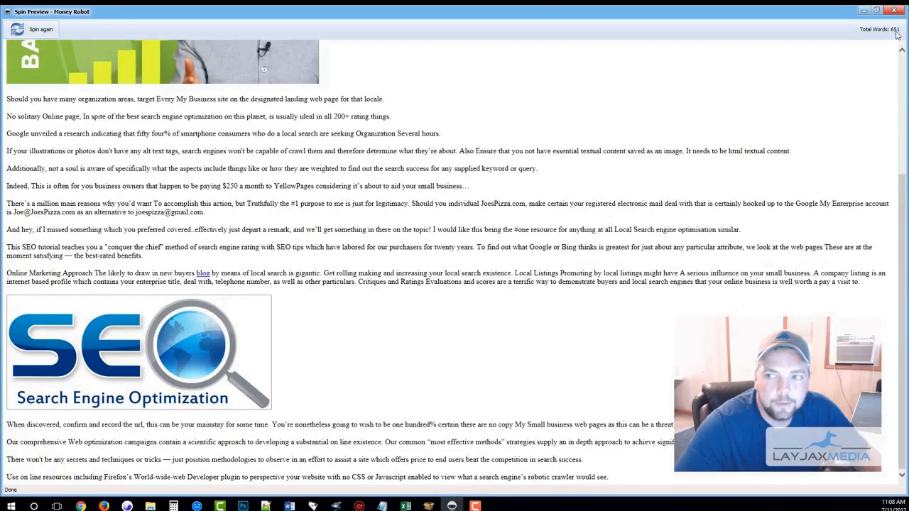
{"action": "left_click", "coordinate": [894, 9]}
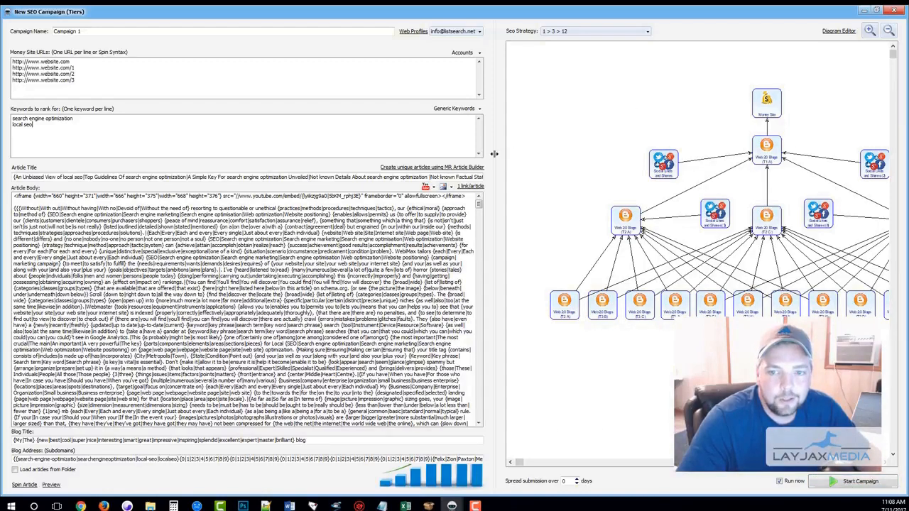
Widen the strategy diagram area and start Campaign 1 with the 1 > 3 > 12 strategy.
{"action": "left_click_drag", "start_coordinate": [502, 159], "coordinate": [367, 152]}
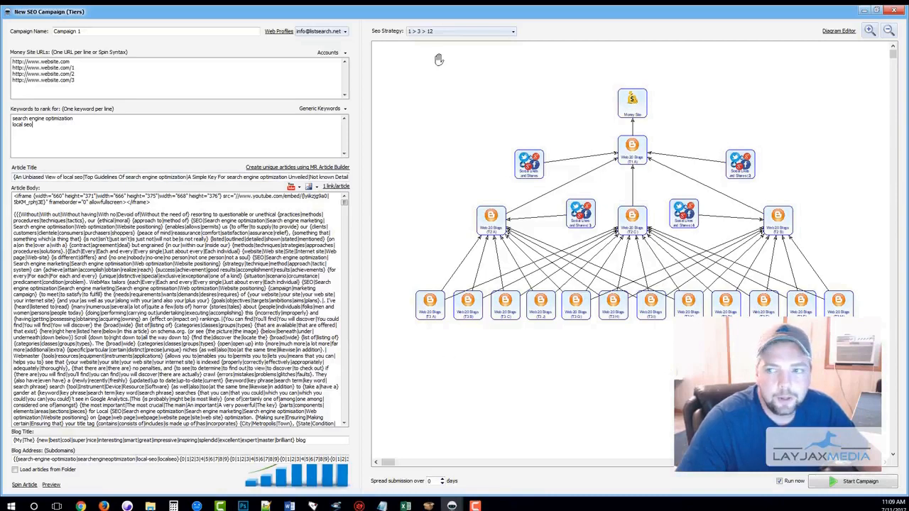
{"action": "left_click", "coordinate": [852, 483]}
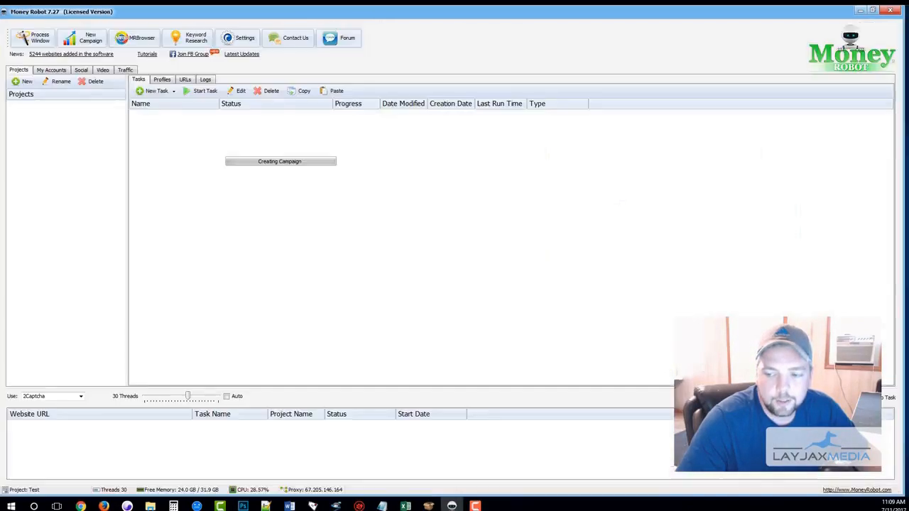